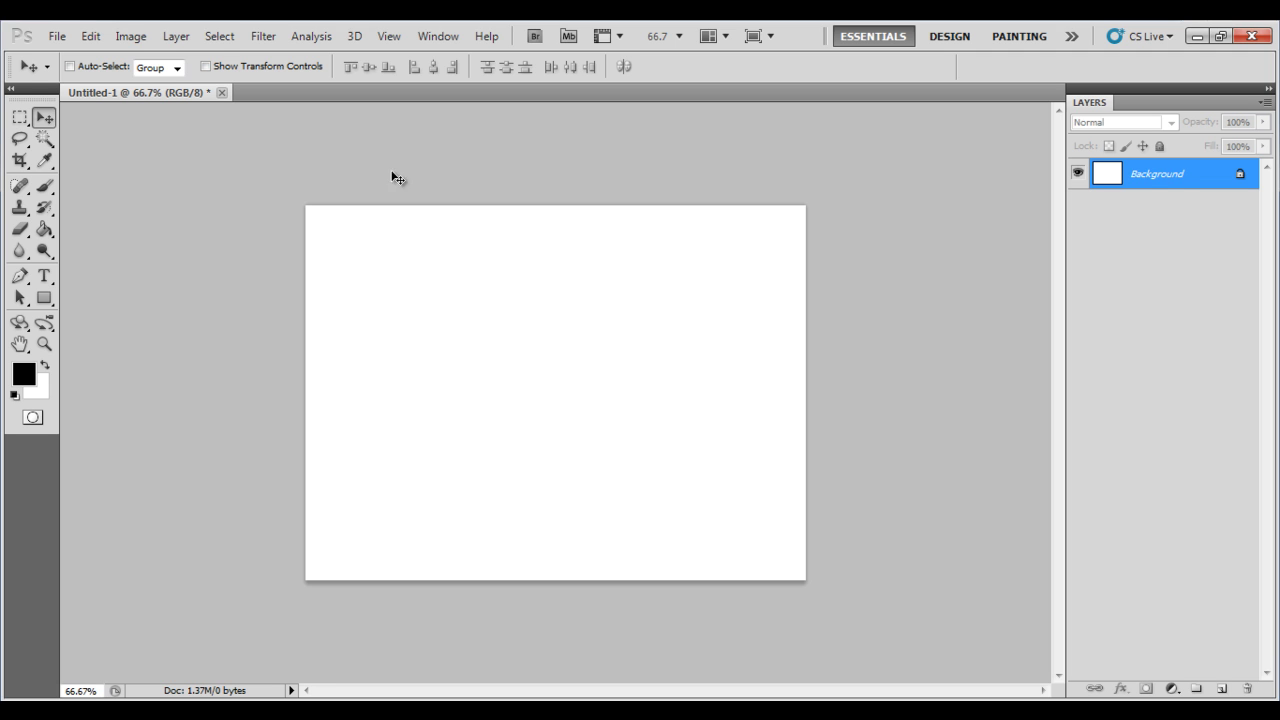
Unlock the Background as a layer named 'black' and paint-bucket it solid black
{"action": "double_click", "coordinate": [1148, 178]}
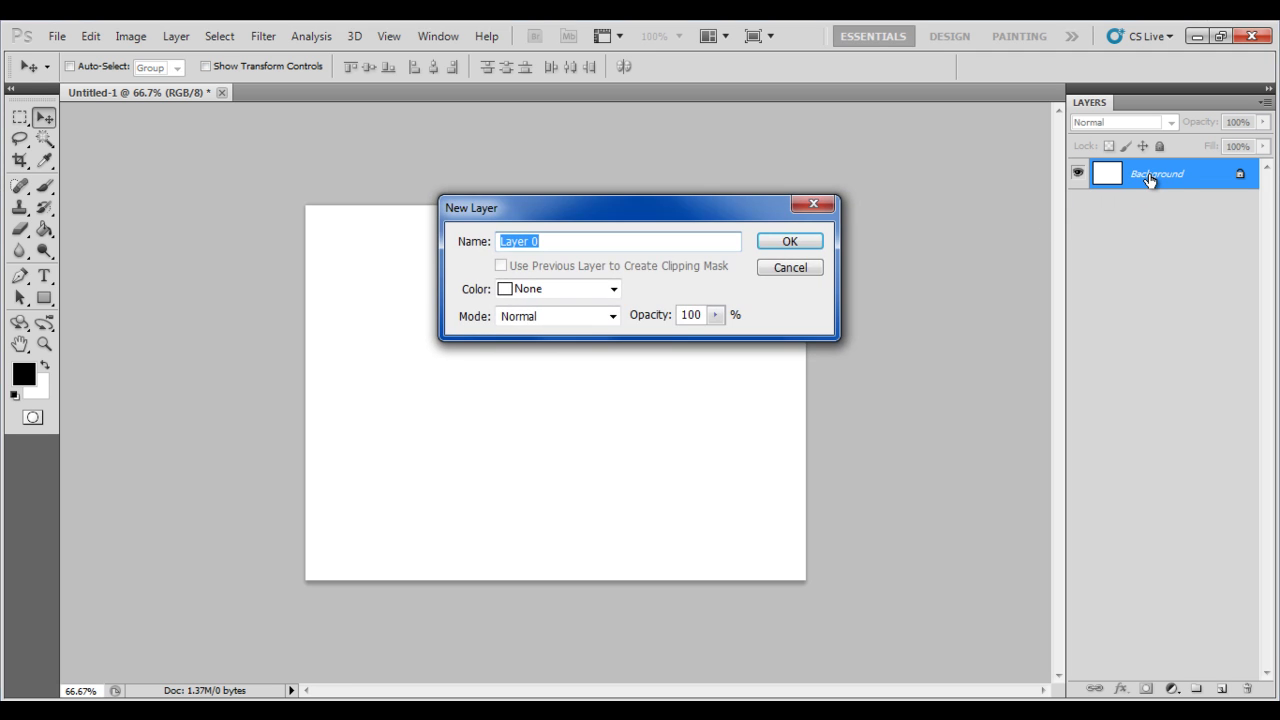
{"action": "type", "text": "black"}
{"action": "key", "text": "Return"}
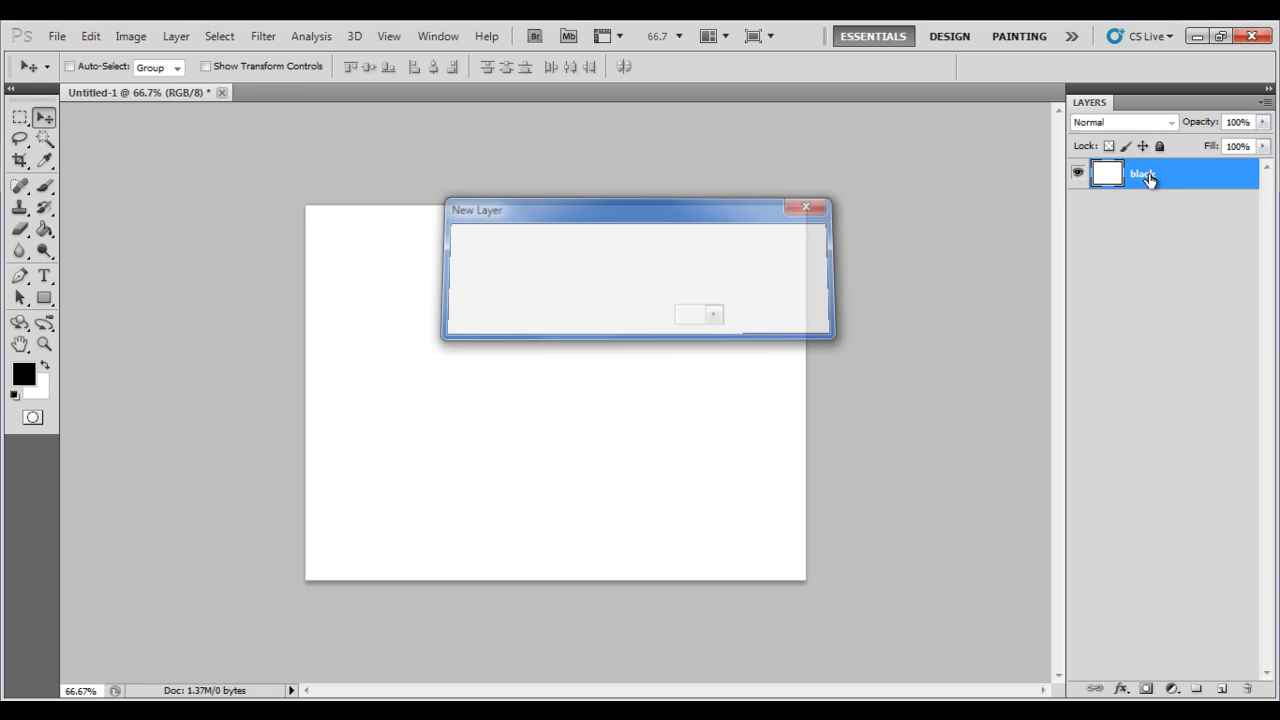
{"action": "key", "text": "g"}
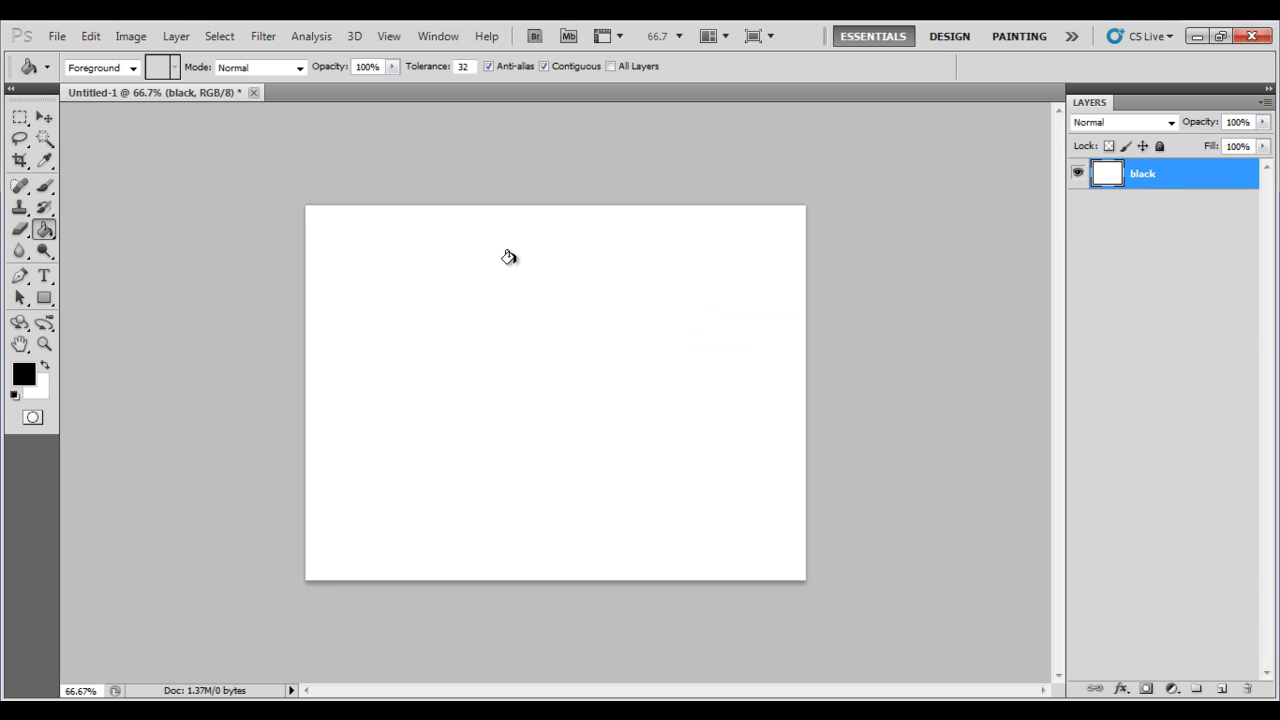
{"action": "left_click", "coordinate": [514, 268]}
{"action": "right_click", "coordinate": [1150, 178]}
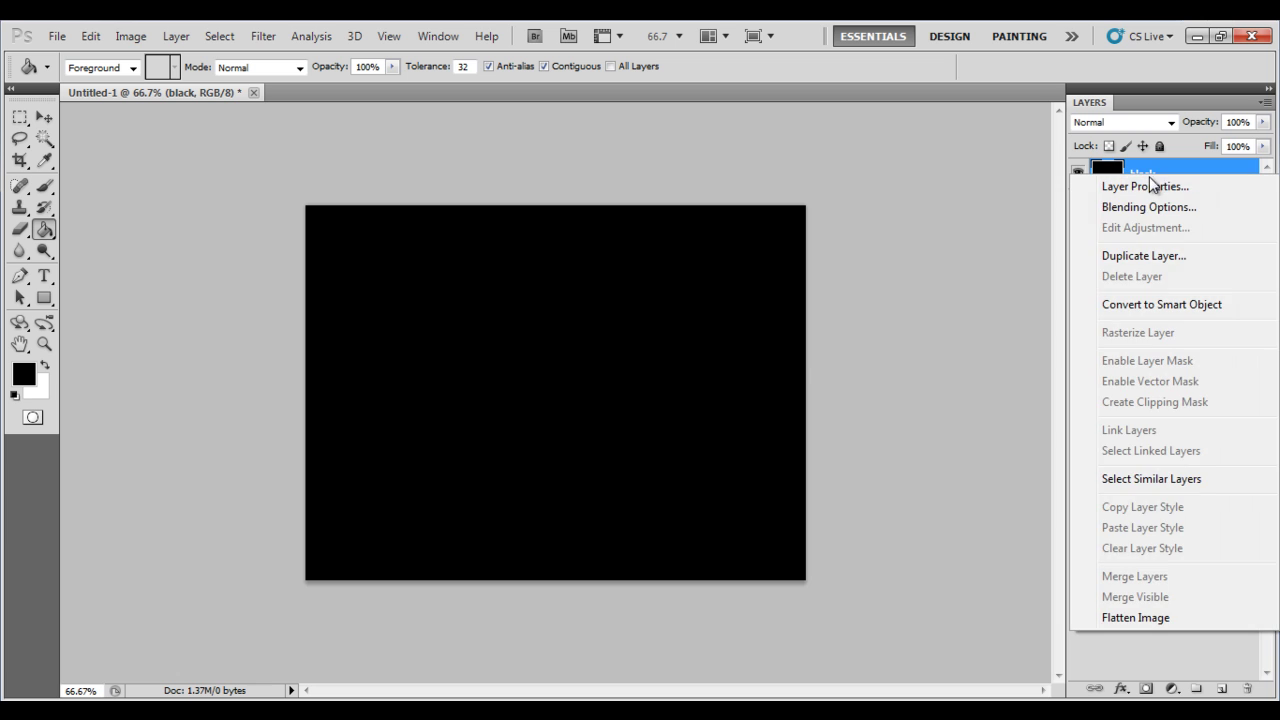
Duplicate the black layer as 'White' and fill it with white
{"action": "left_click", "coordinate": [1129, 254]}
{"action": "type", "text": "White"}
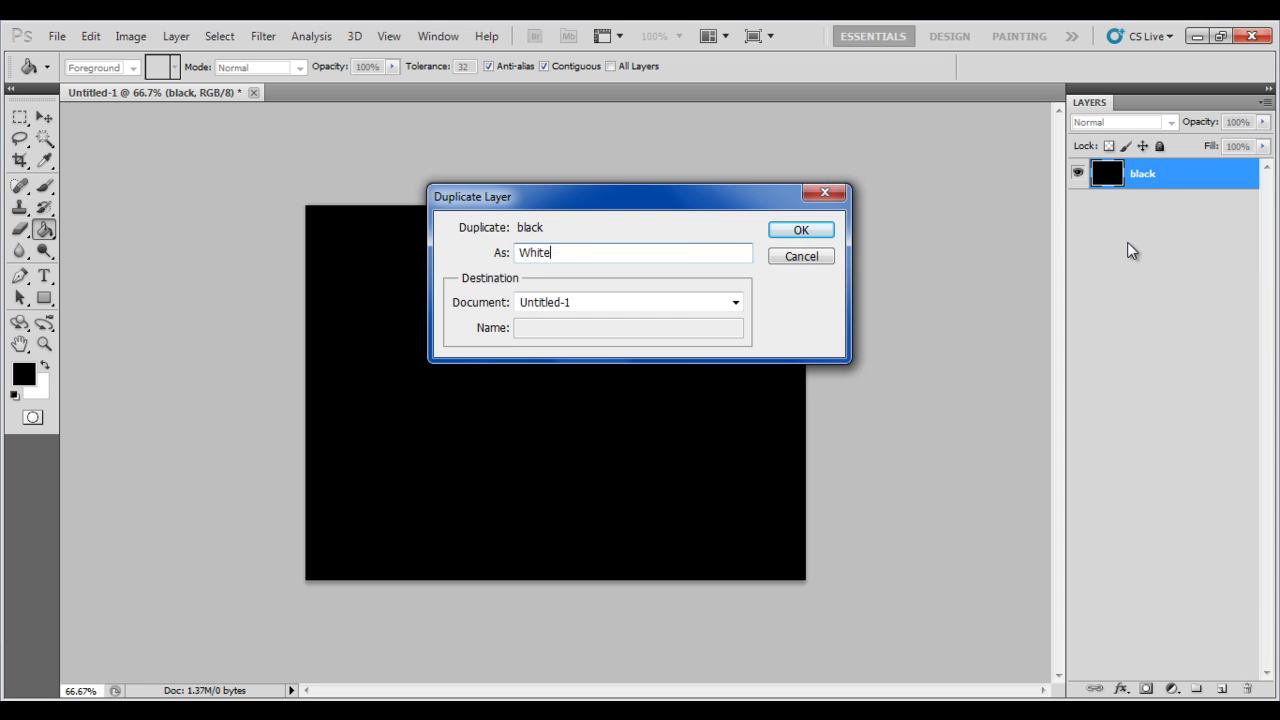
{"action": "key", "text": "Return"}
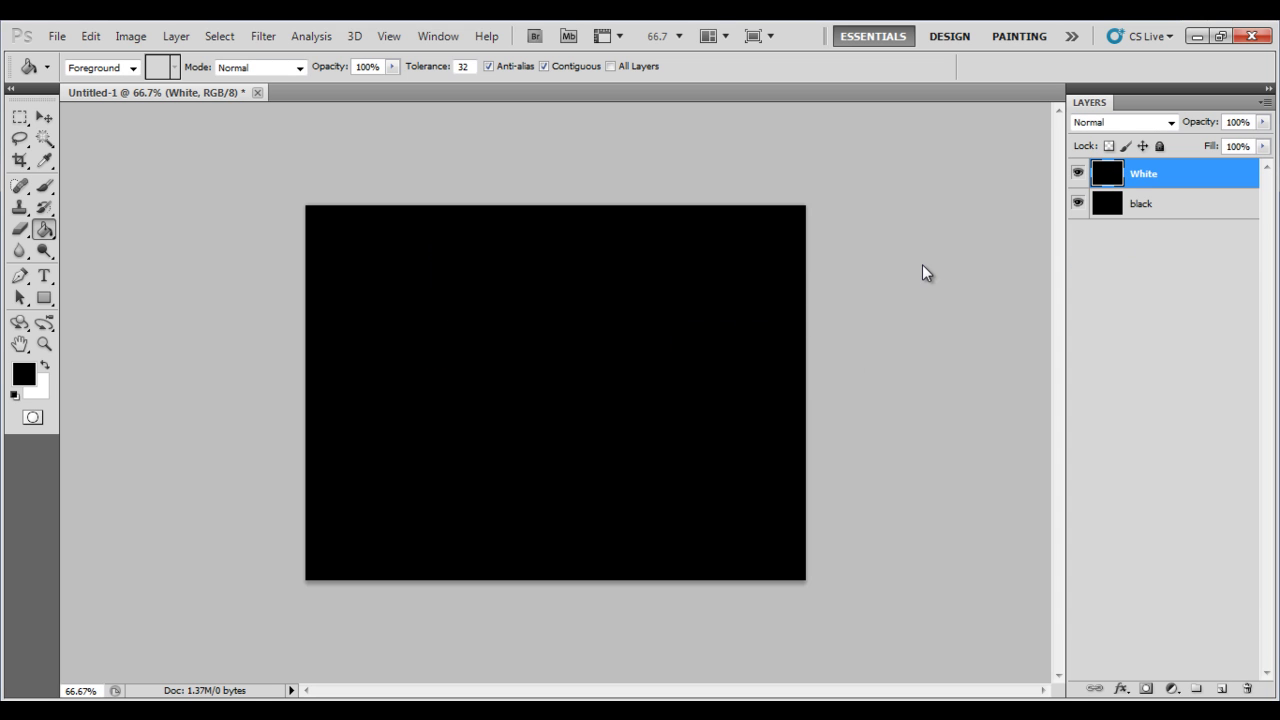
{"action": "key", "text": "ctrl+BackSpace"}
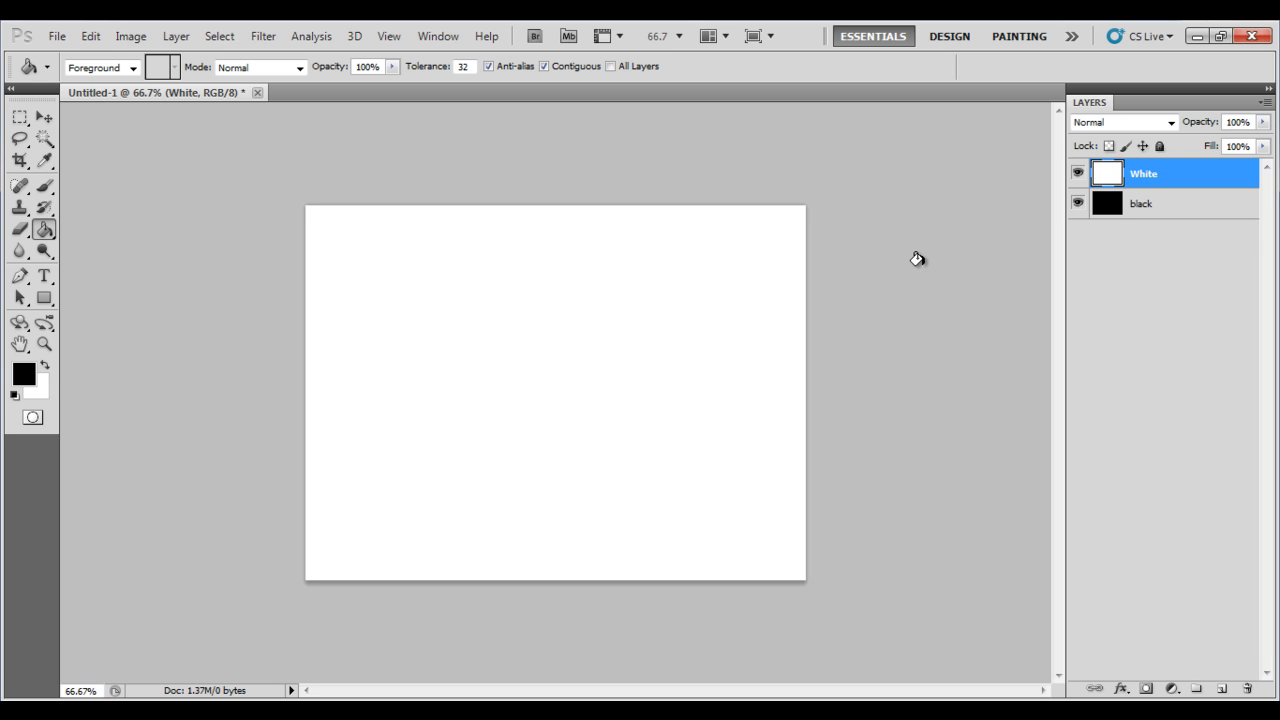
Scale the White layer to 95% by 80%, then merge it with black
{"action": "key", "text": "v"}
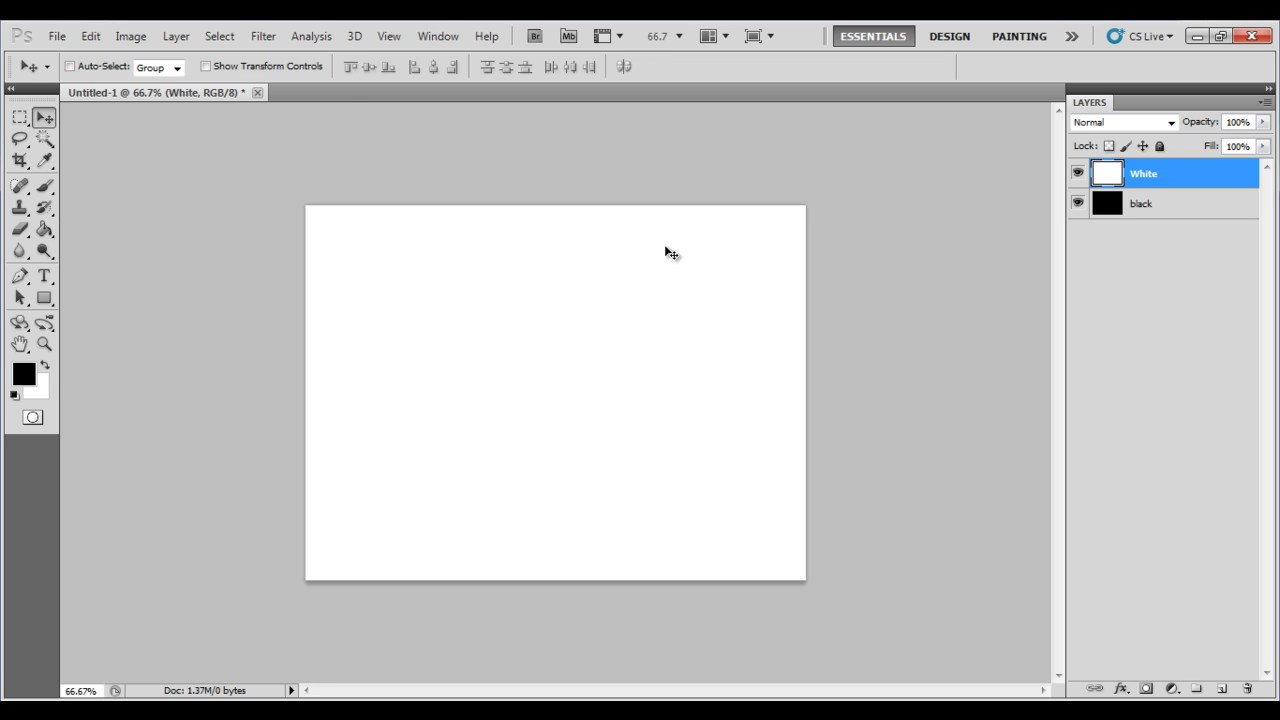
{"action": "left_click", "coordinate": [293, 65]}
{"action": "type", "text": "95"}
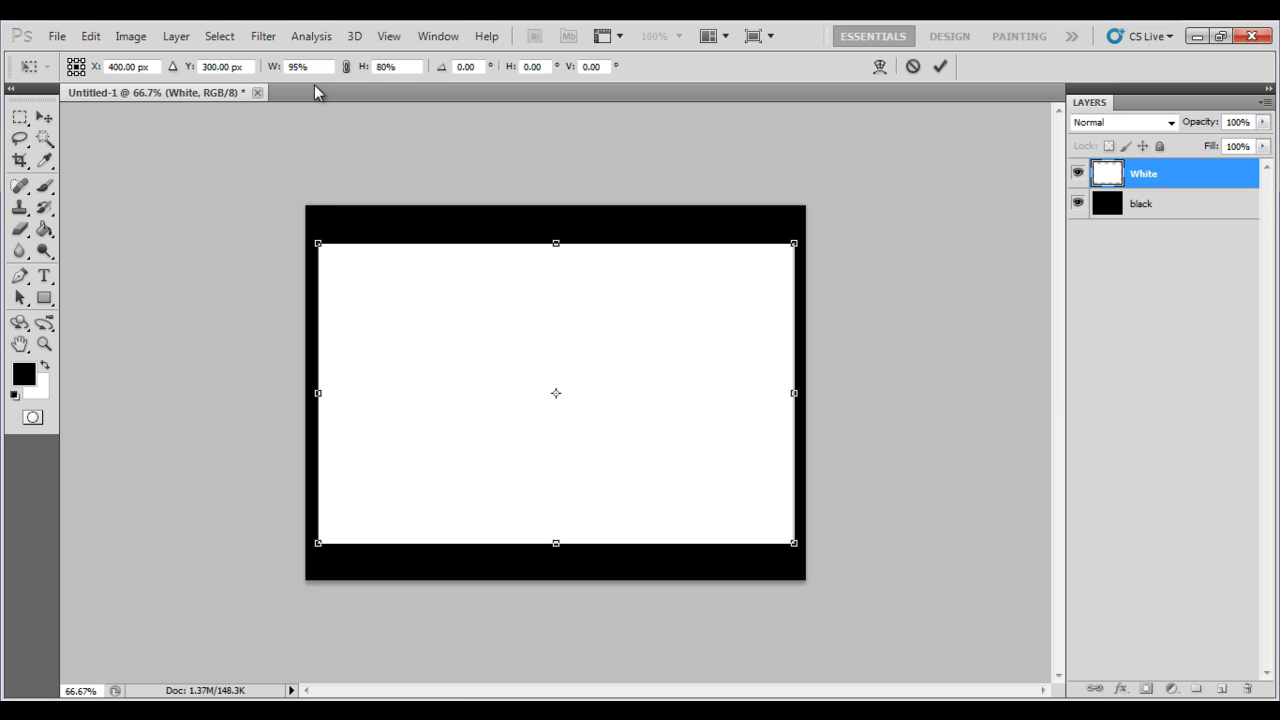
{"action": "key", "text": "Return"}
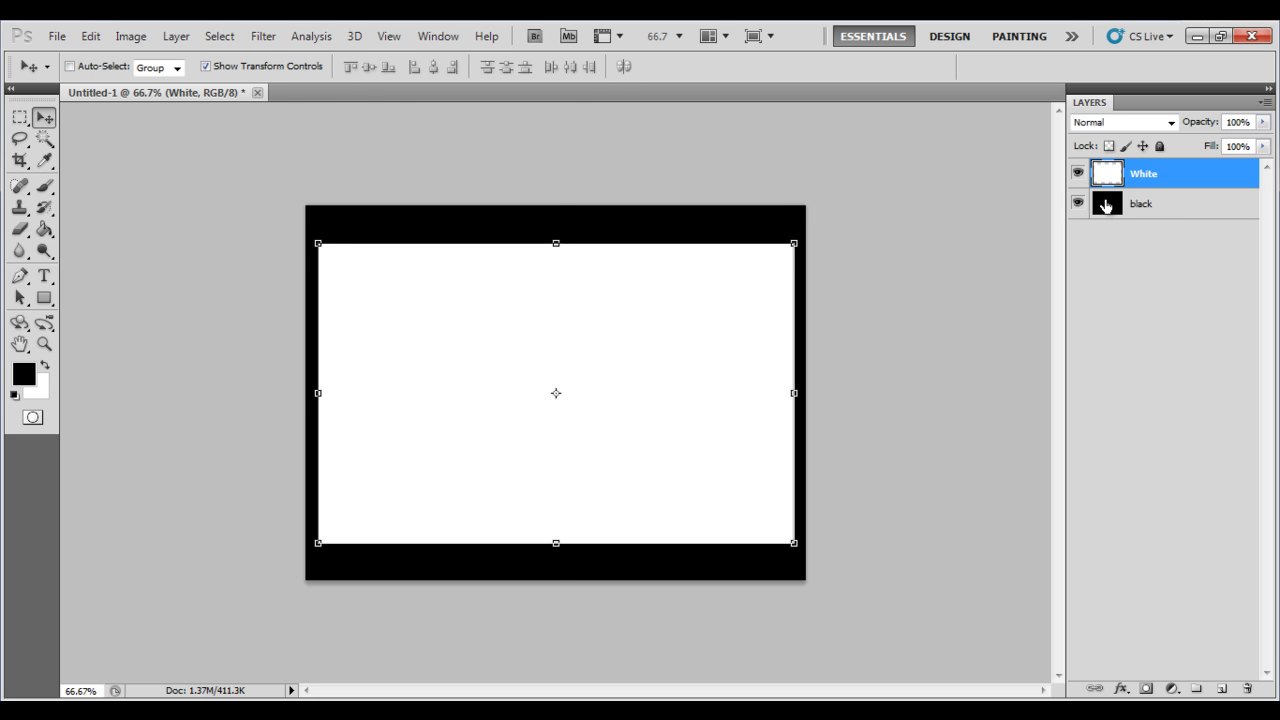
{"action": "left_click", "coordinate": [1146, 214], "text": "shift"}
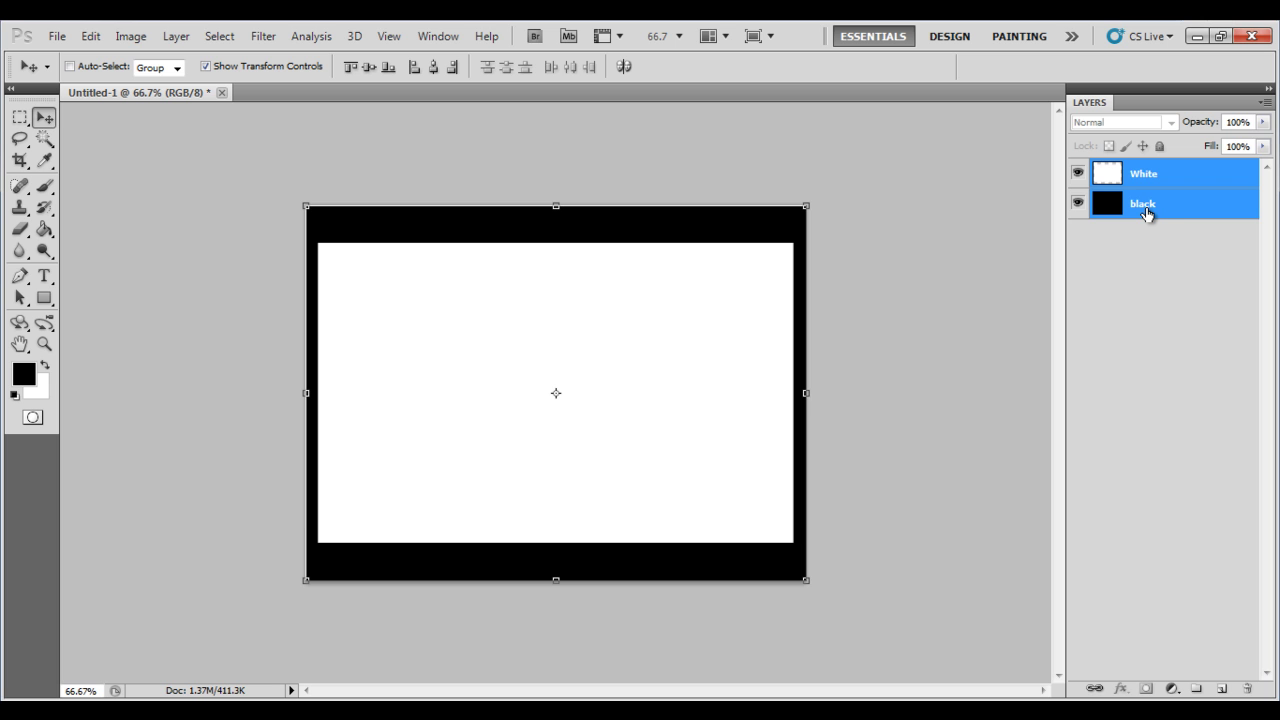
{"action": "key", "text": "ctrl+e"}
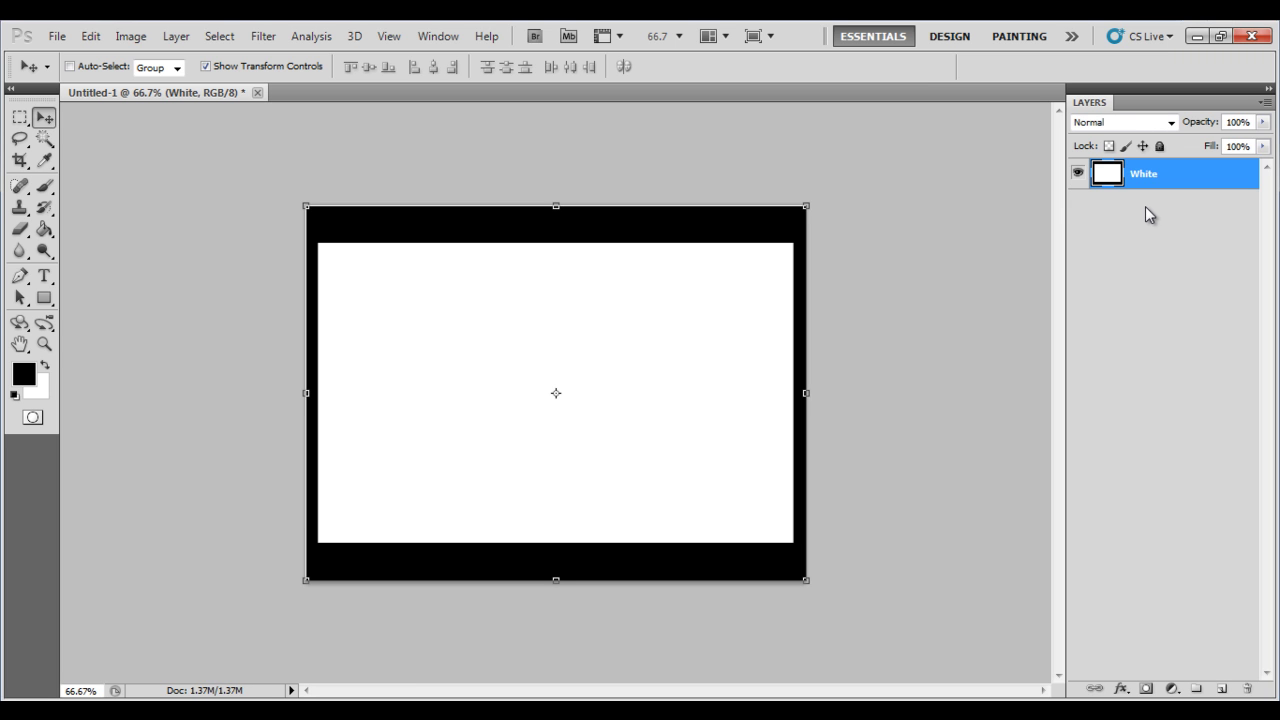
Select the whole black-bordered white frame with Select > All and copy it
{"action": "left_click", "coordinate": [220, 36]}
{"action": "left_click", "coordinate": [229, 63]}
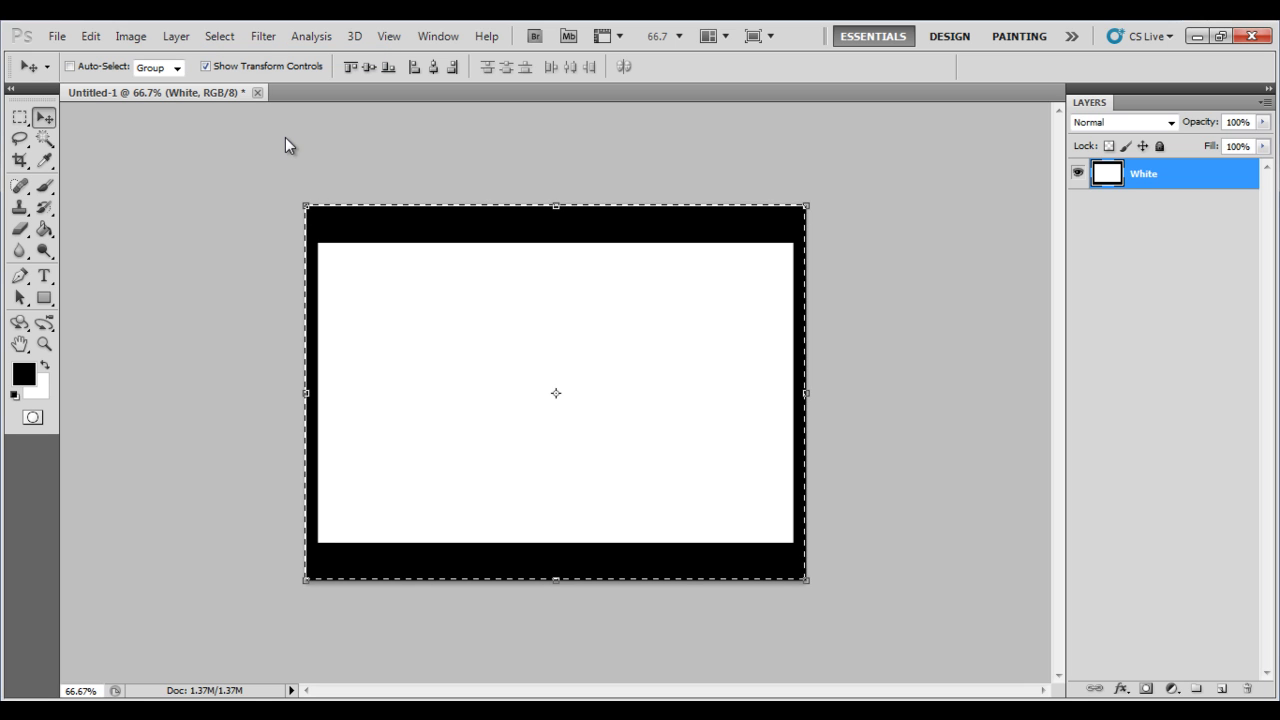
{"action": "key", "text": "ctrl+c"}
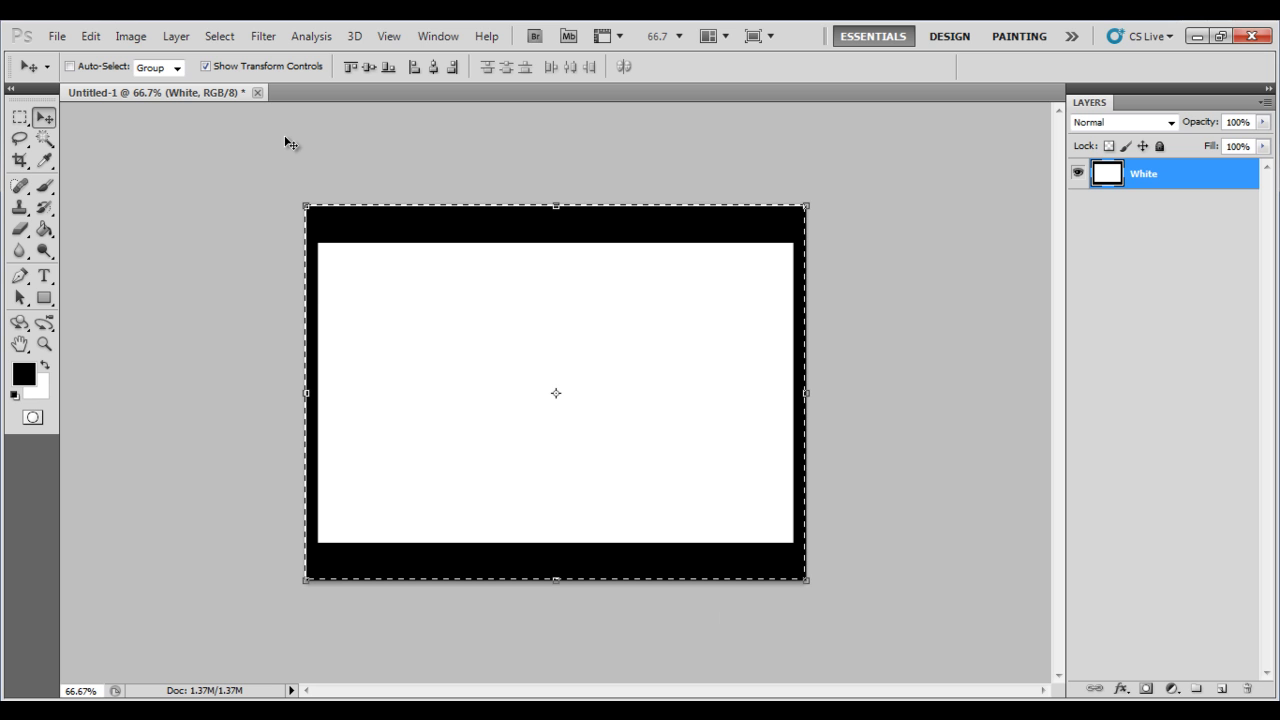
Open the Background.jpg bokeh image
{"action": "left_click", "coordinate": [57, 37]}
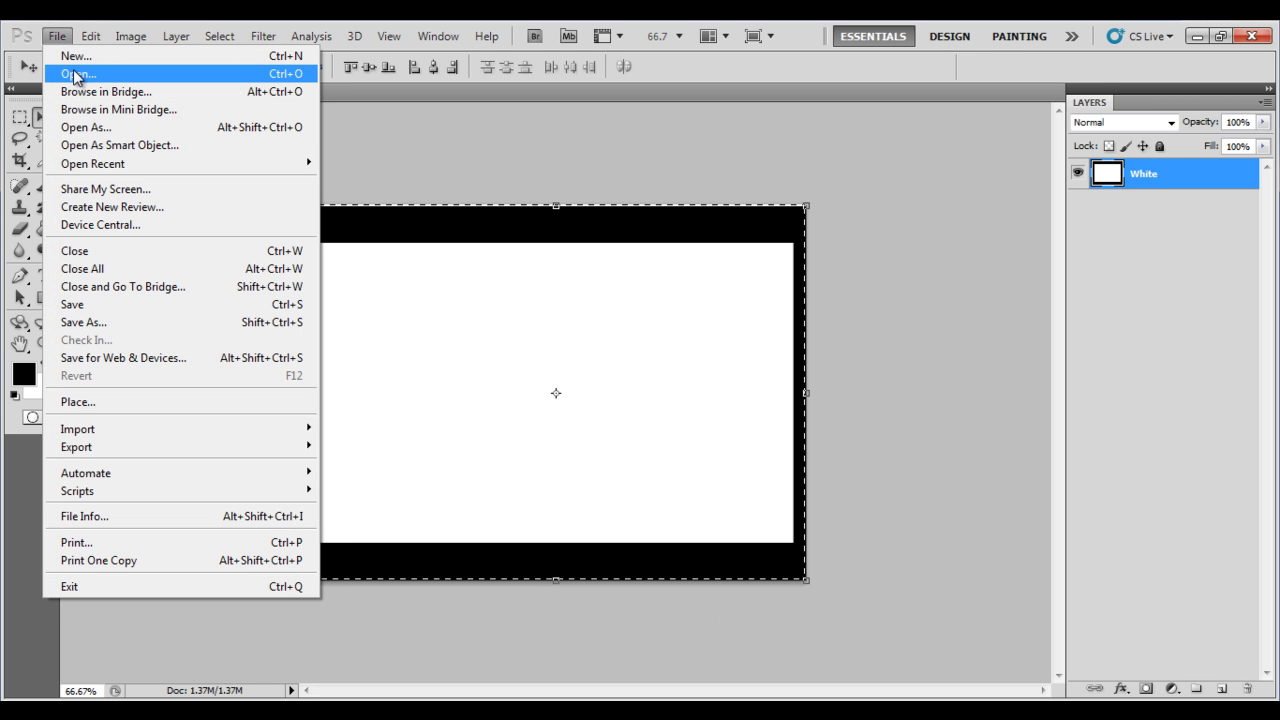
{"action": "left_click", "coordinate": [77, 74]}
{"action": "left_click", "coordinate": [452, 331]}
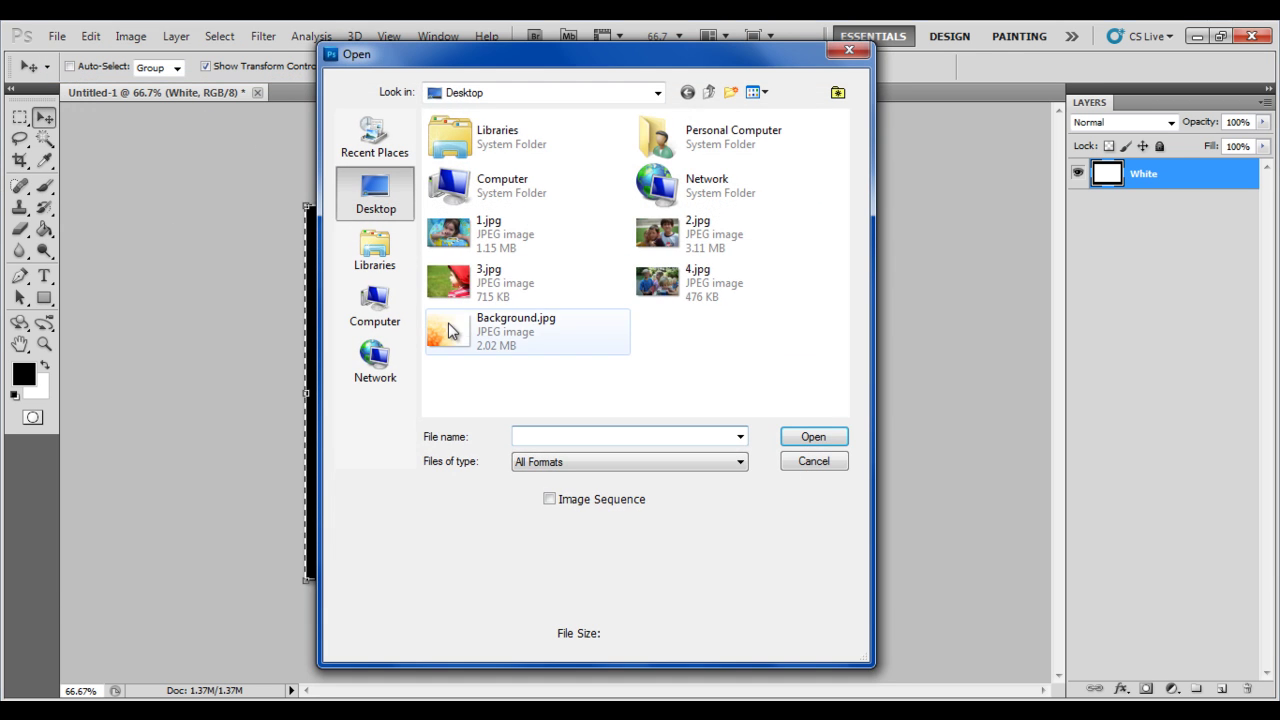
{"action": "left_click", "coordinate": [807, 441]}
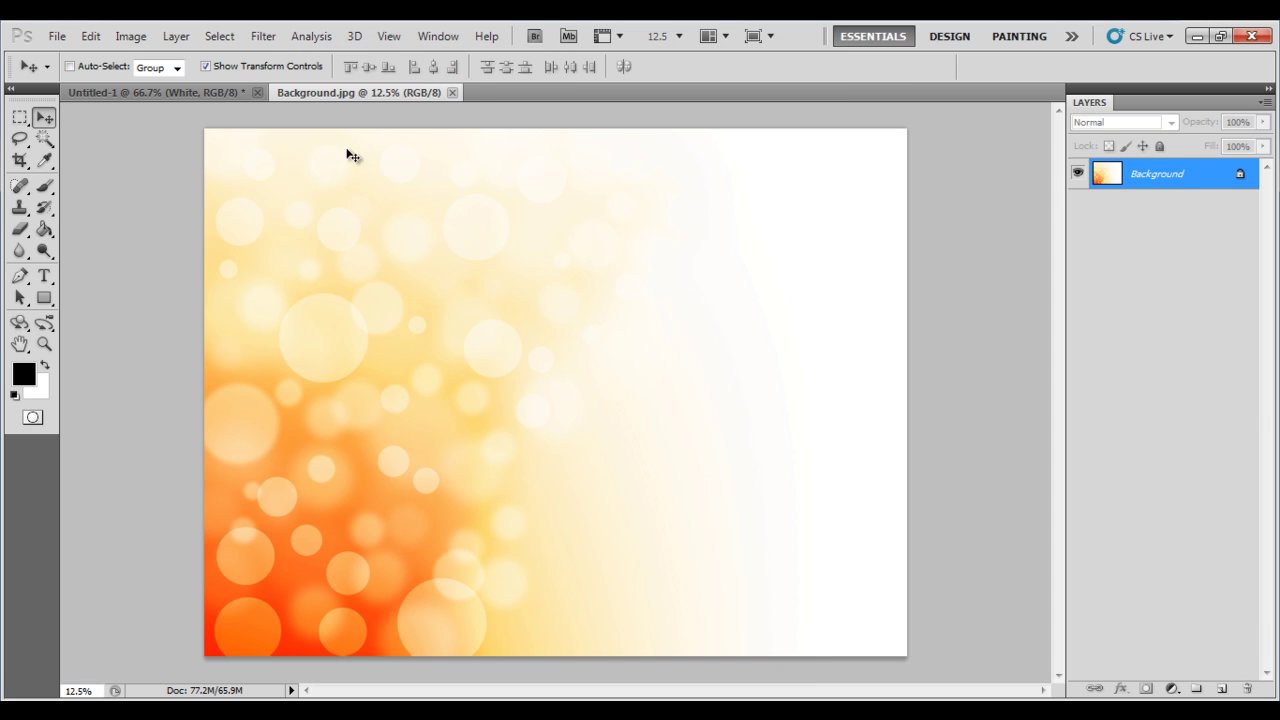
Close Untitled-1 without saving and paste the frame into Background.jpg
{"action": "left_click", "coordinate": [258, 93]}
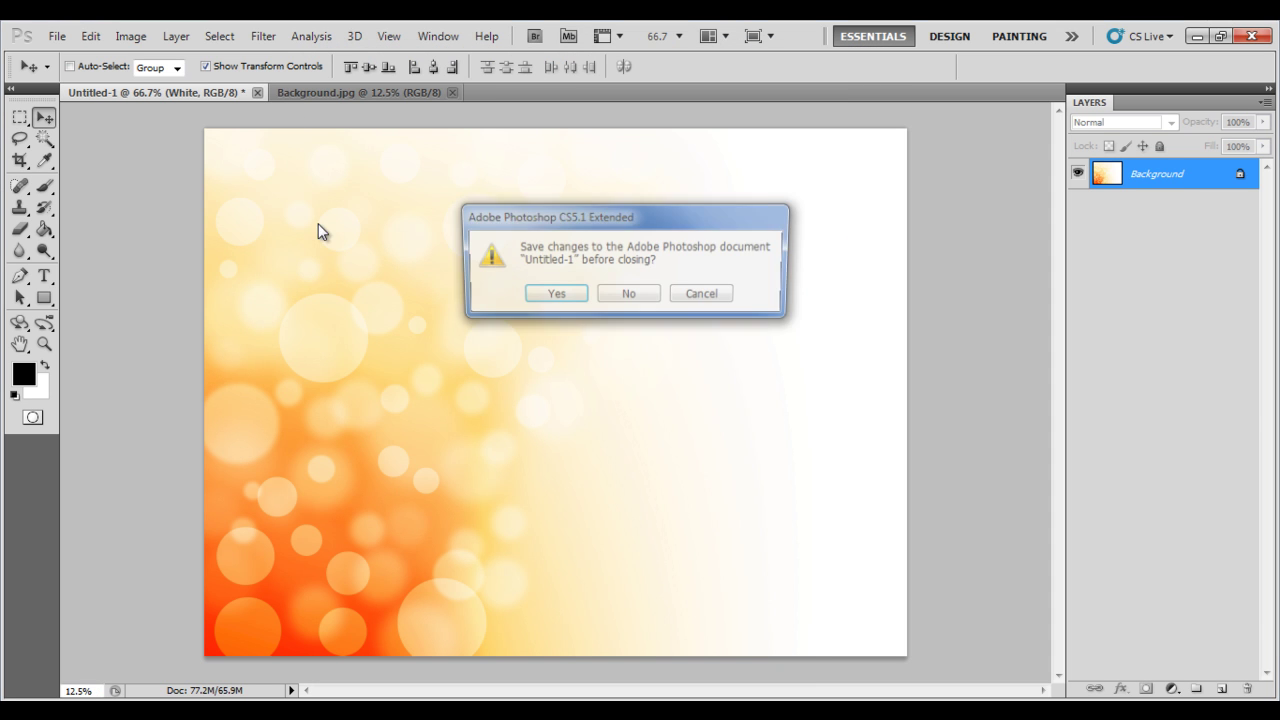
{"action": "left_click", "coordinate": [639, 293]}
{"action": "key", "text": "ctrl+v"}
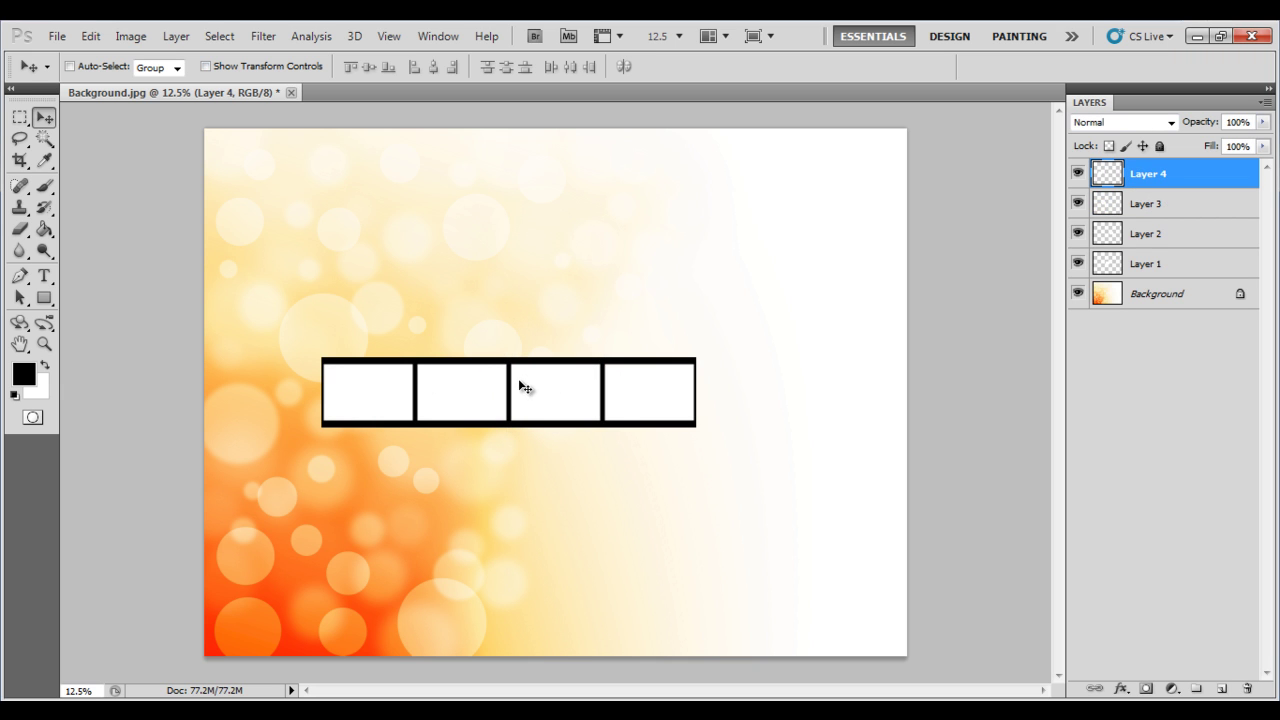
Merge Layers 1–4 into one layer named 'Frames'
{"action": "left_click", "coordinate": [1153, 271], "text": "shift"}
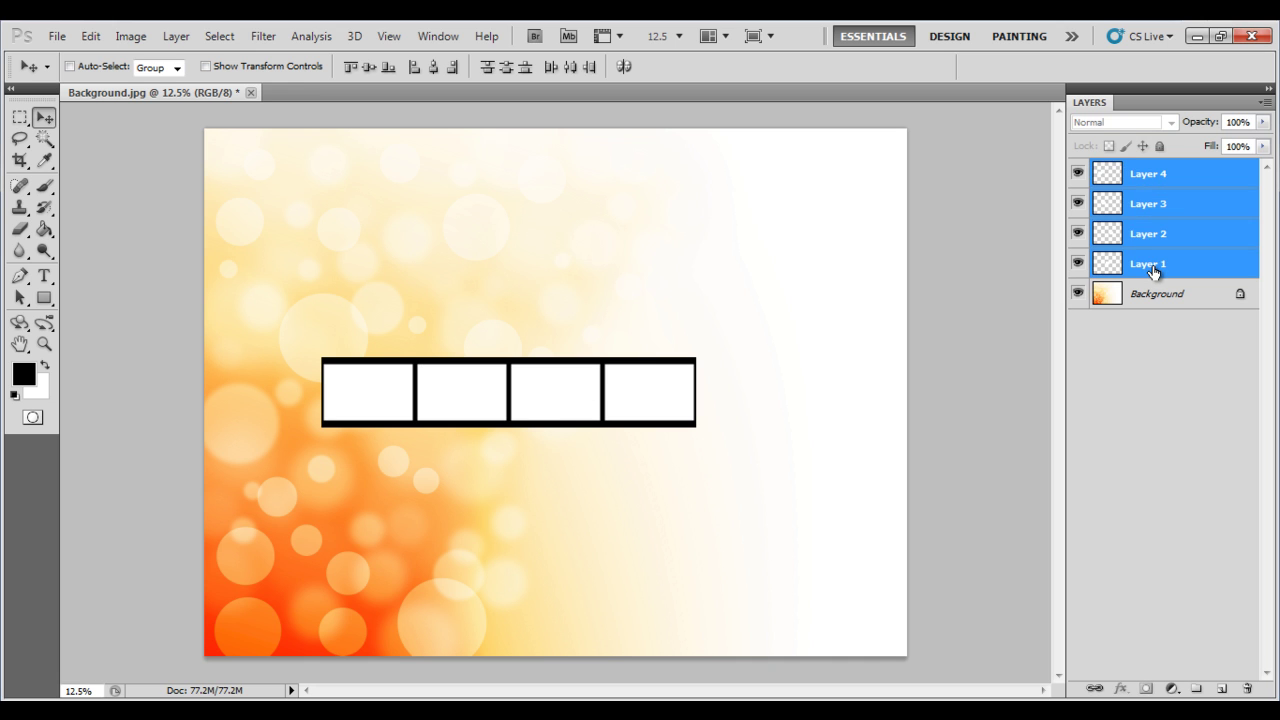
{"action": "key", "text": "ctrl+e"}
{"action": "double_click", "coordinate": [1155, 174]}
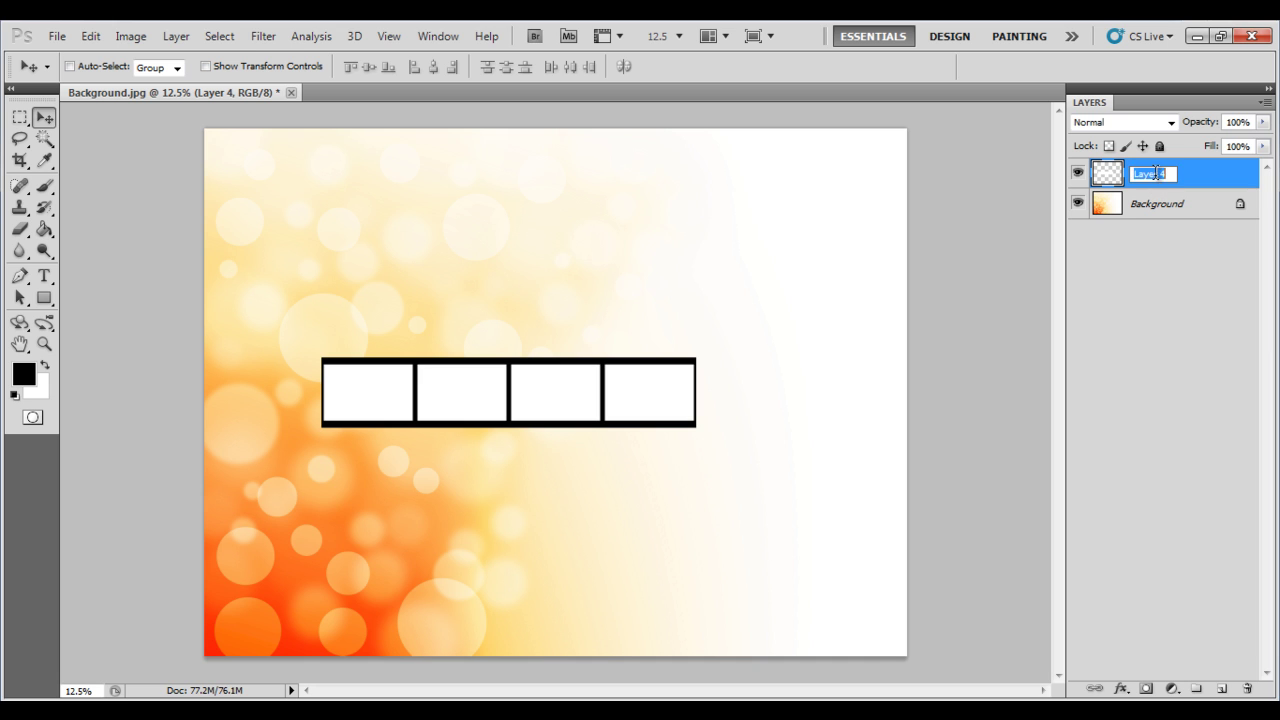
{"action": "type", "text": "Frames"}
{"action": "key", "text": "Return"}
Enlarge the Frames strip so it stretches across the bokeh background
{"action": "left_click", "coordinate": [298, 63]}
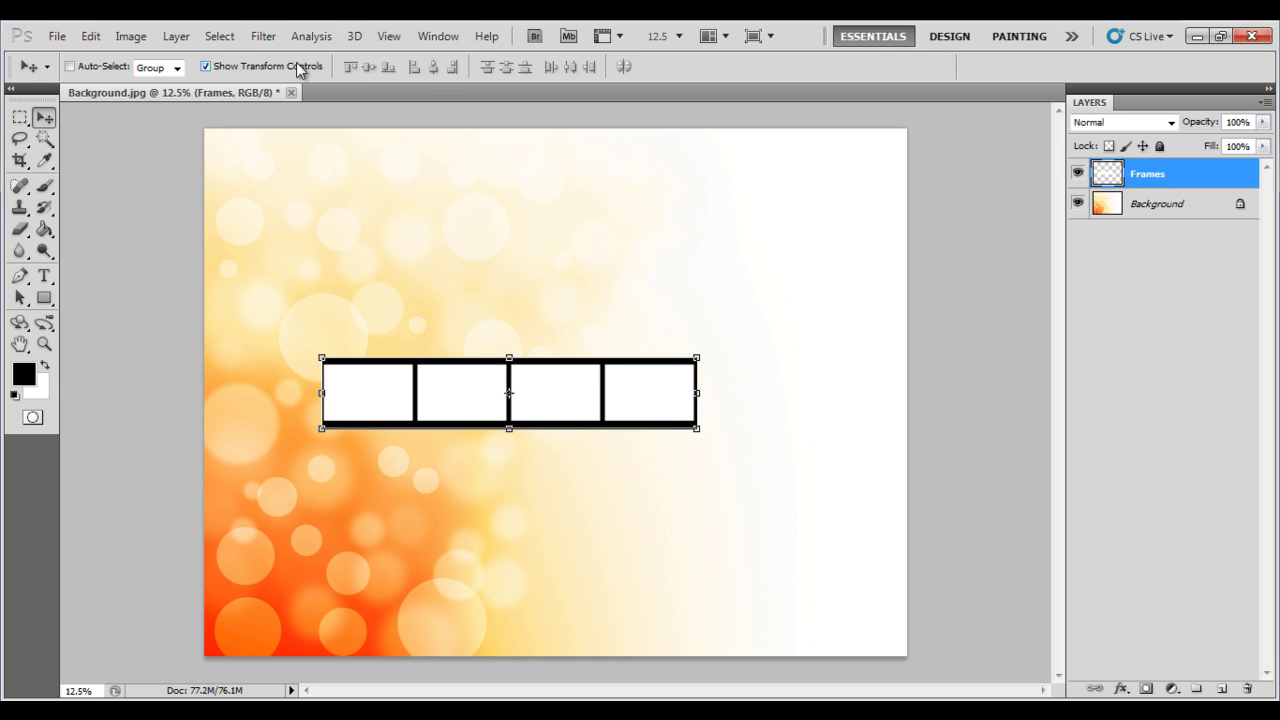
{"action": "left_click_drag", "start_coordinate": [322, 359], "coordinate": [143, 237]}
{"action": "left_click_drag", "start_coordinate": [331, 371], "coordinate": [426, 378]}
{"action": "key", "text": "Escape"}
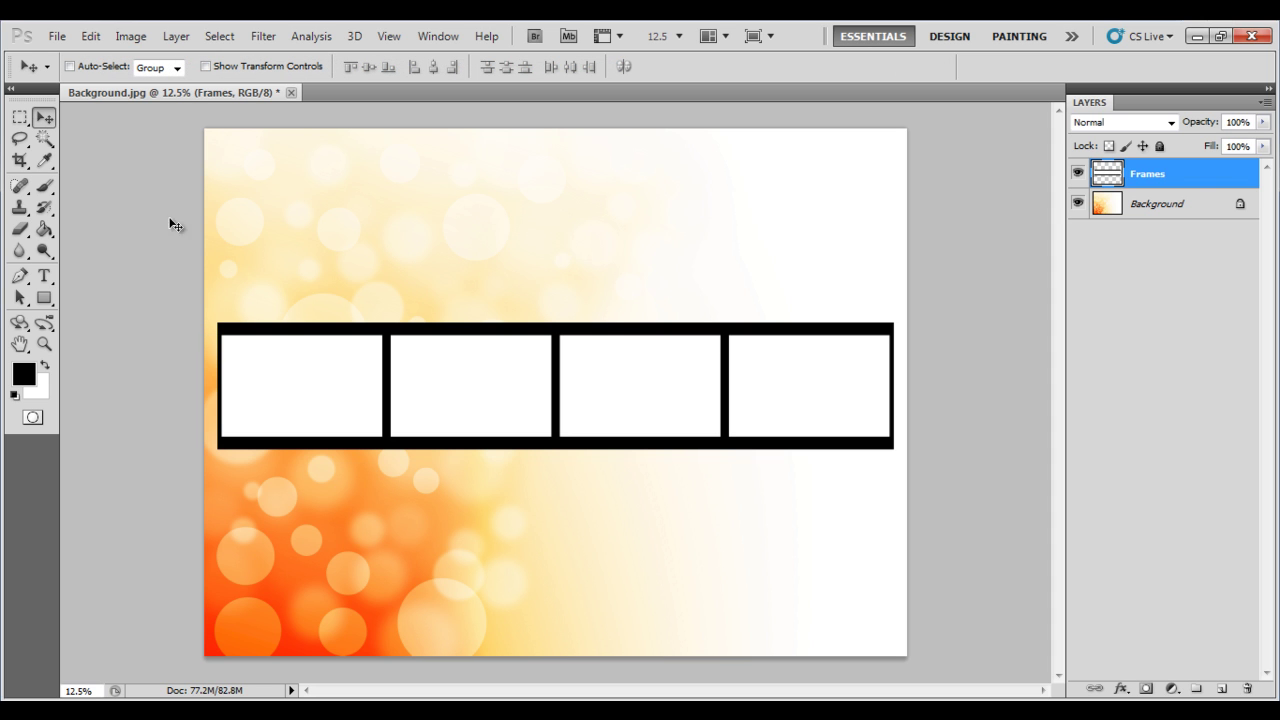
Select the Eraser with a square brush tip
{"action": "left_click", "coordinate": [18, 232]}
{"action": "left_click", "coordinate": [96, 67]}
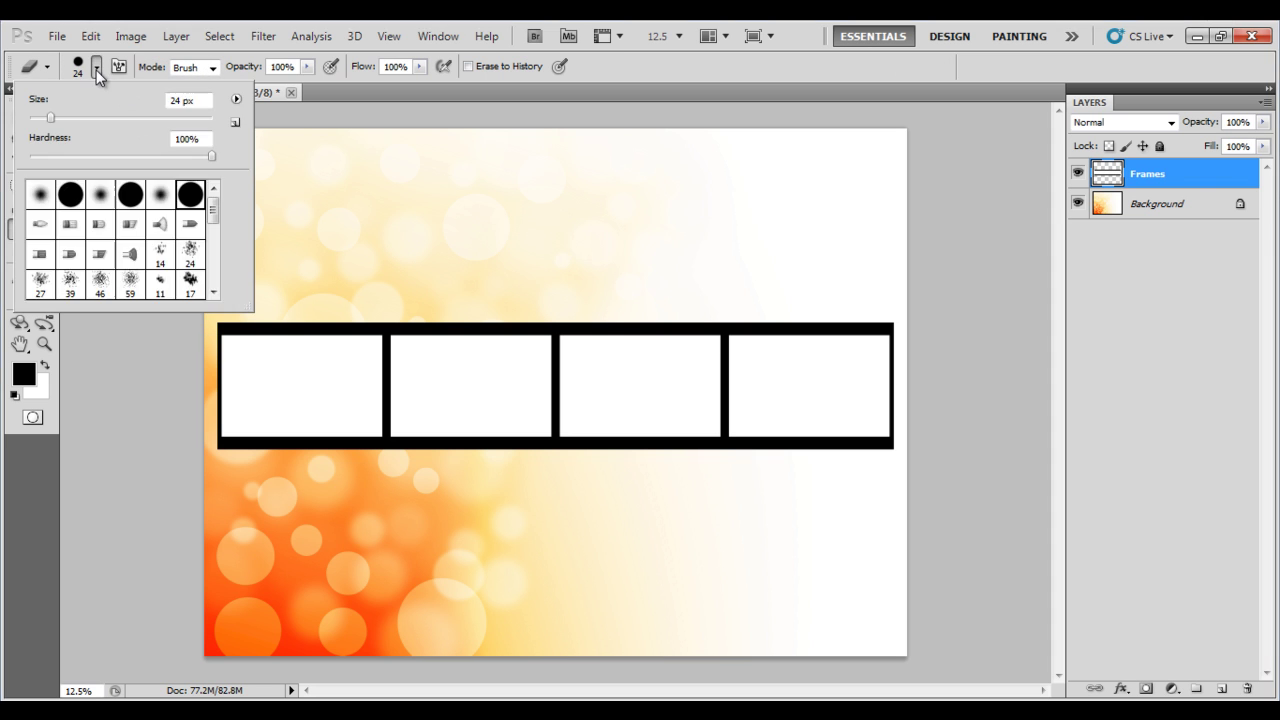
{"action": "left_click_drag", "start_coordinate": [212, 210], "coordinate": [213, 285]}
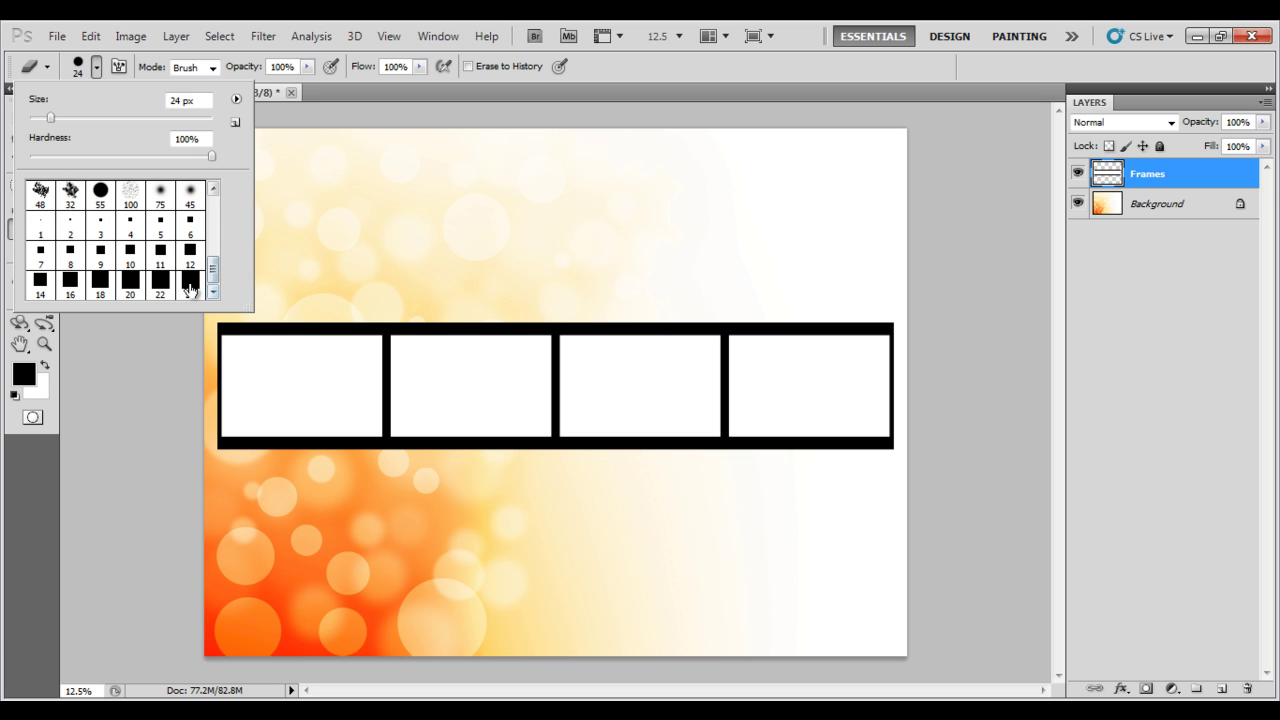
{"action": "left_click", "coordinate": [190, 285]}
Set the eraser brush to 55 px size and 300% spacing in the Brush panel
{"action": "left_click", "coordinate": [438, 36]}
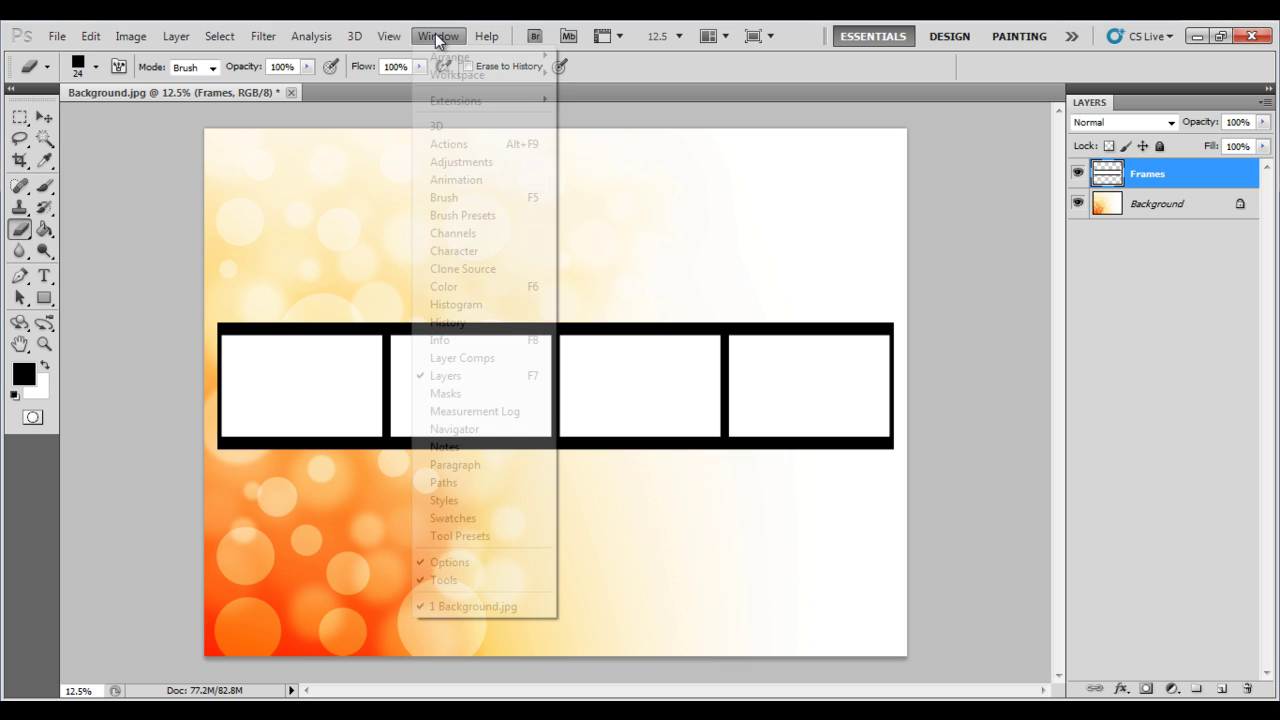
{"action": "left_click", "coordinate": [450, 197]}
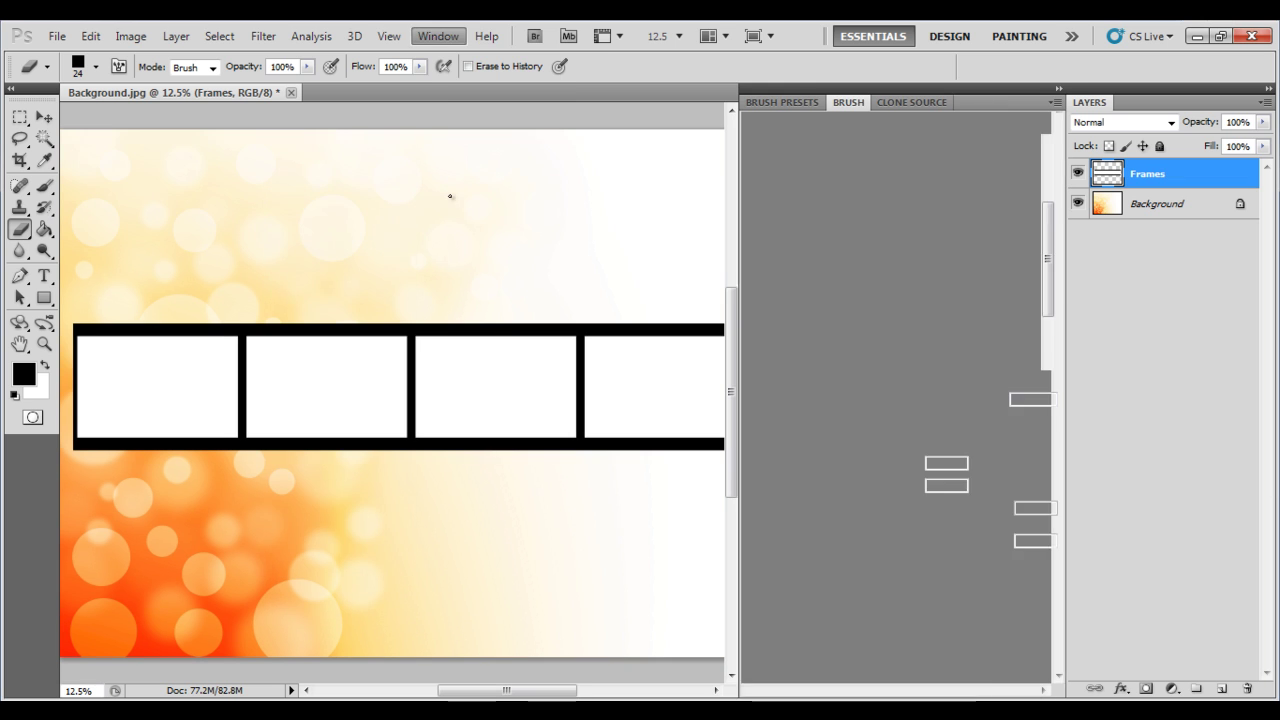
{"action": "double_click", "coordinate": [1020, 400]}
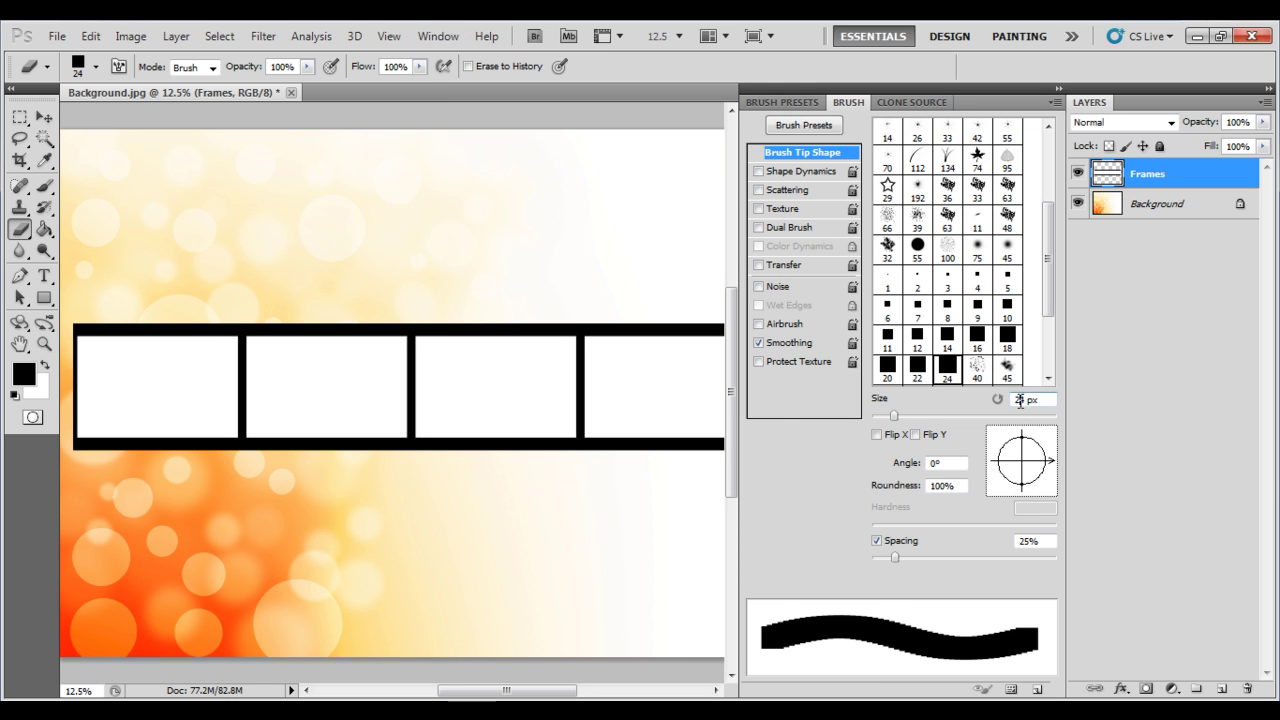
{"action": "type", "text": "5"}
{"action": "key", "text": "Return"}
{"action": "type", "text": "5"}
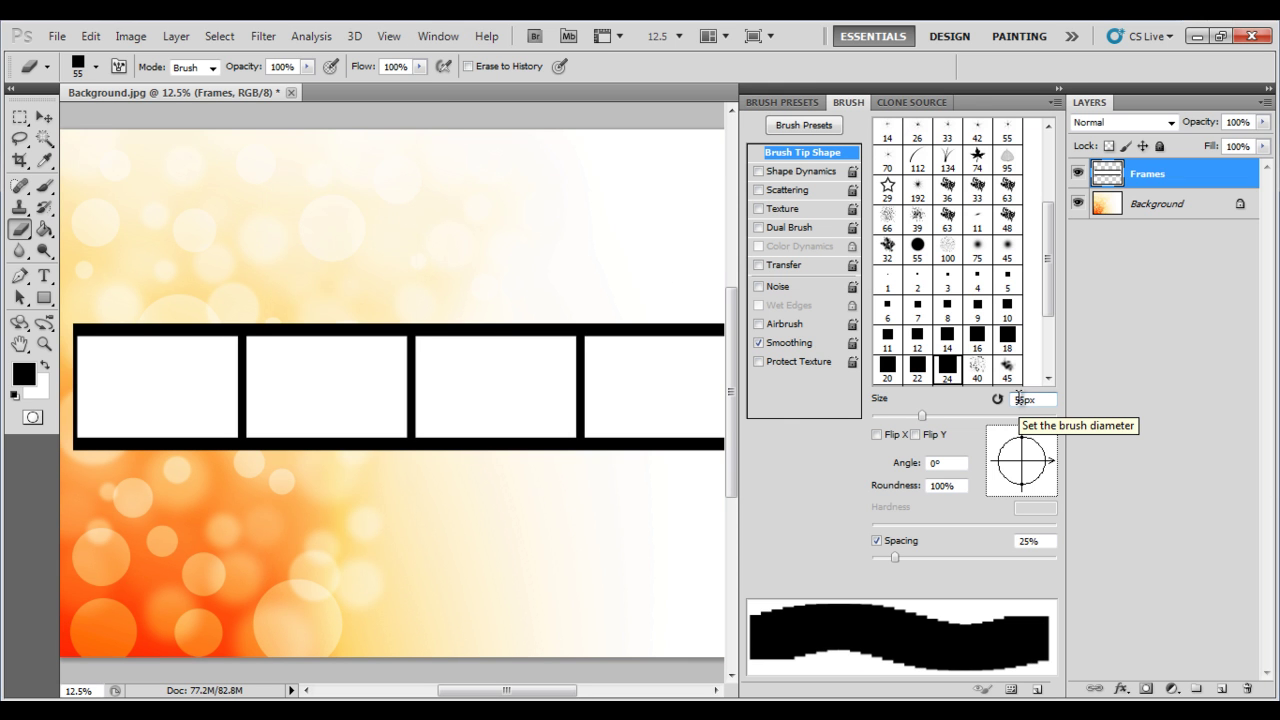
{"action": "double_click", "coordinate": [1024, 541]}
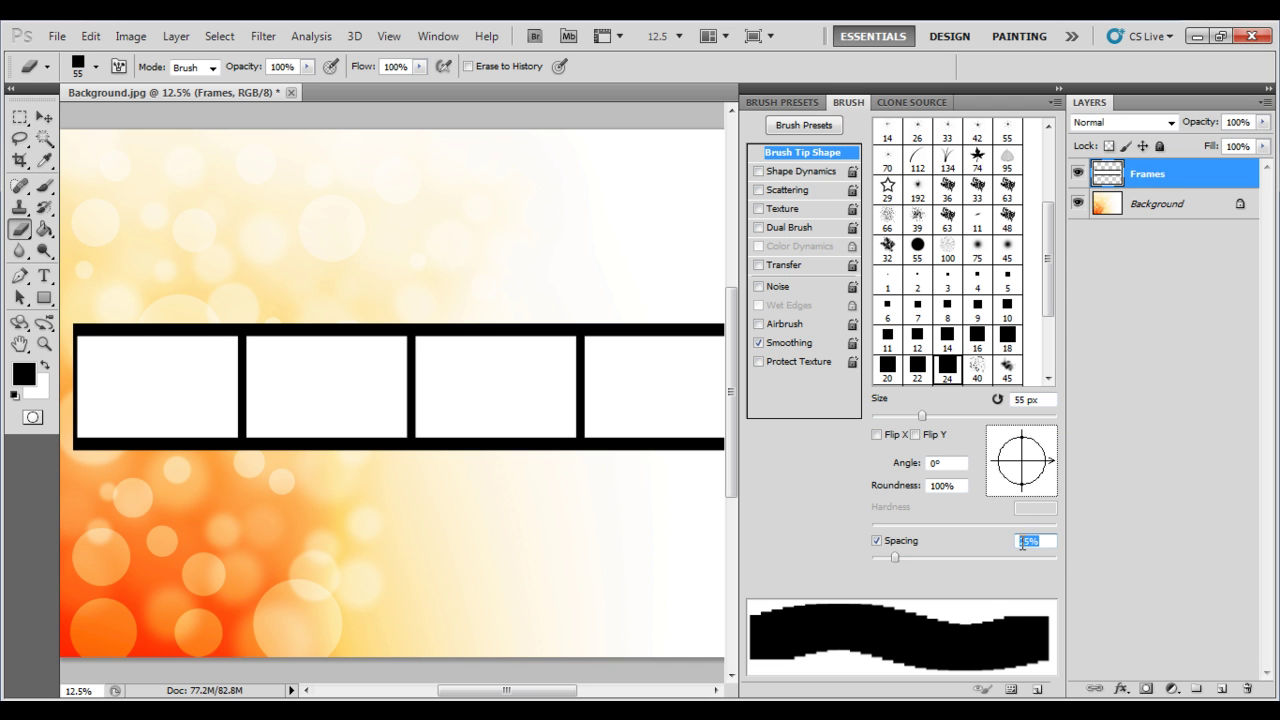
{"action": "type", "text": "300"}
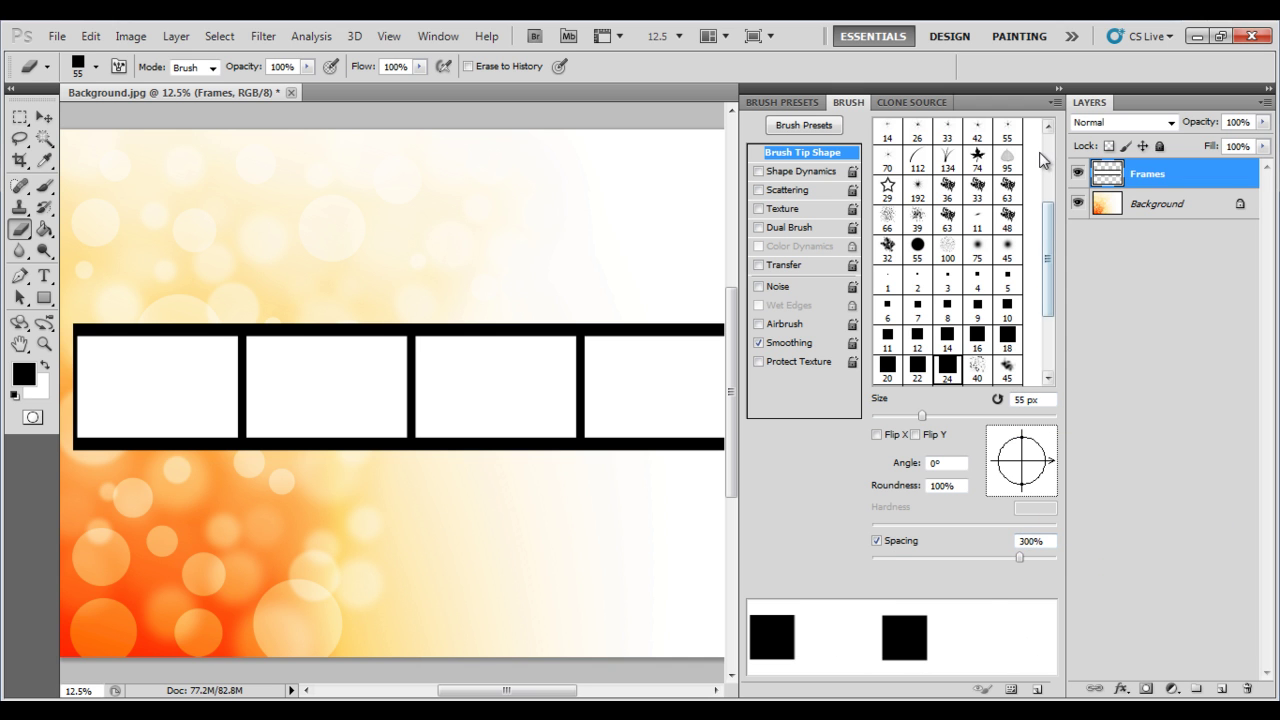
{"action": "left_click", "coordinate": [1055, 102]}
Close the brush panel, then erase straight rows of holes along the strip's top and bottom edges
{"action": "left_click", "coordinate": [1072, 218]}
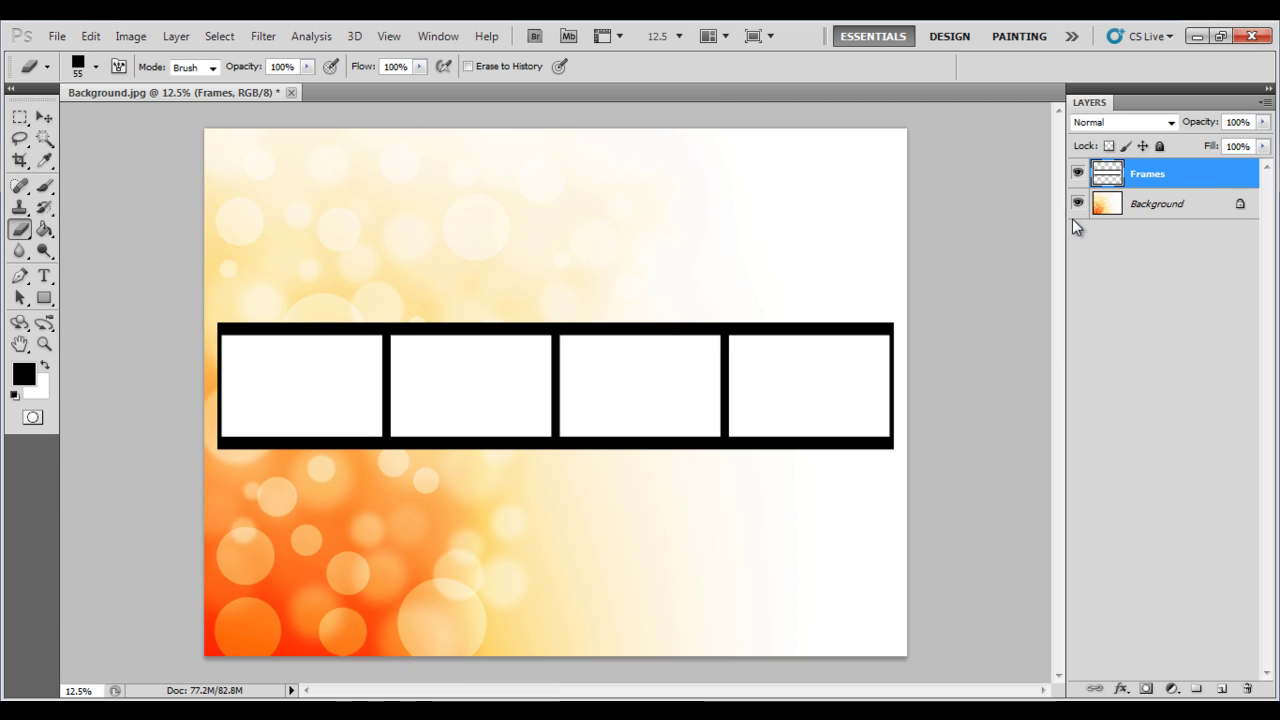
{"action": "key", "text": "shift"}
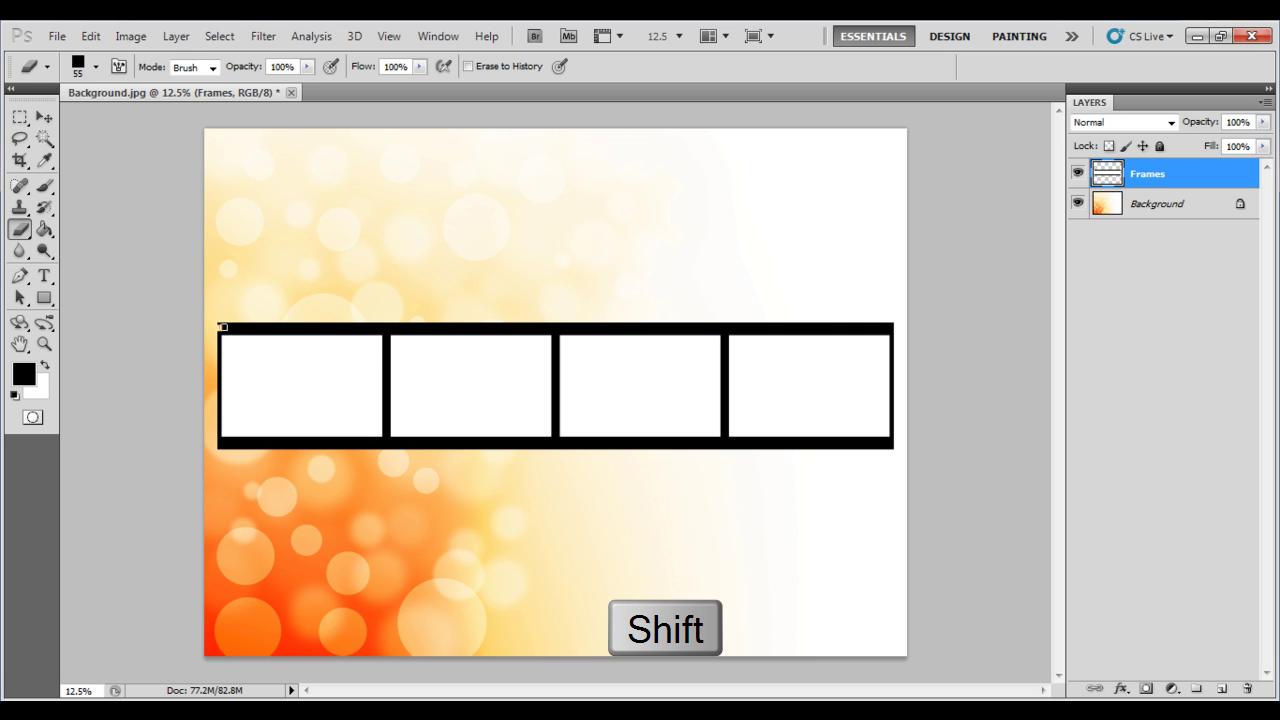
{"action": "left_click_drag", "start_coordinate": [222, 327], "coordinate": [979, 343]}
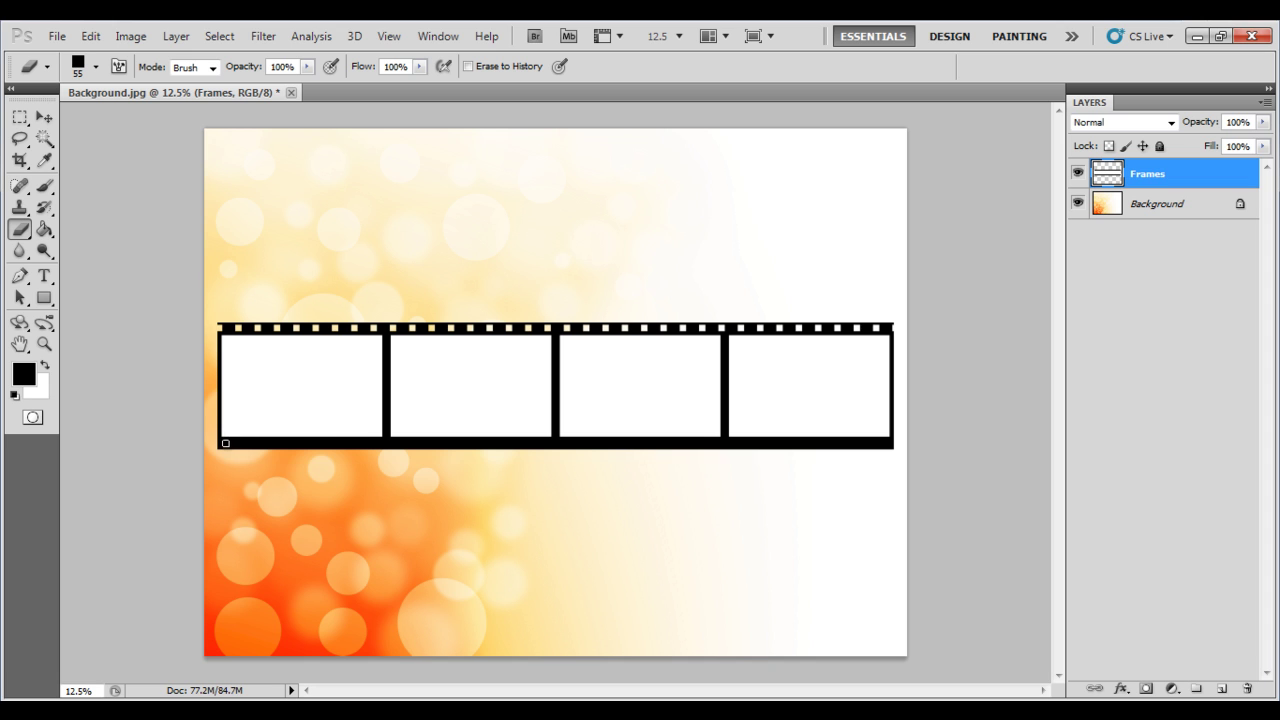
{"action": "left_click_drag", "start_coordinate": [217, 443], "coordinate": [1001, 459]}
Warp the film strip with the Flag preset style and commit it
{"action": "key", "text": "v"}
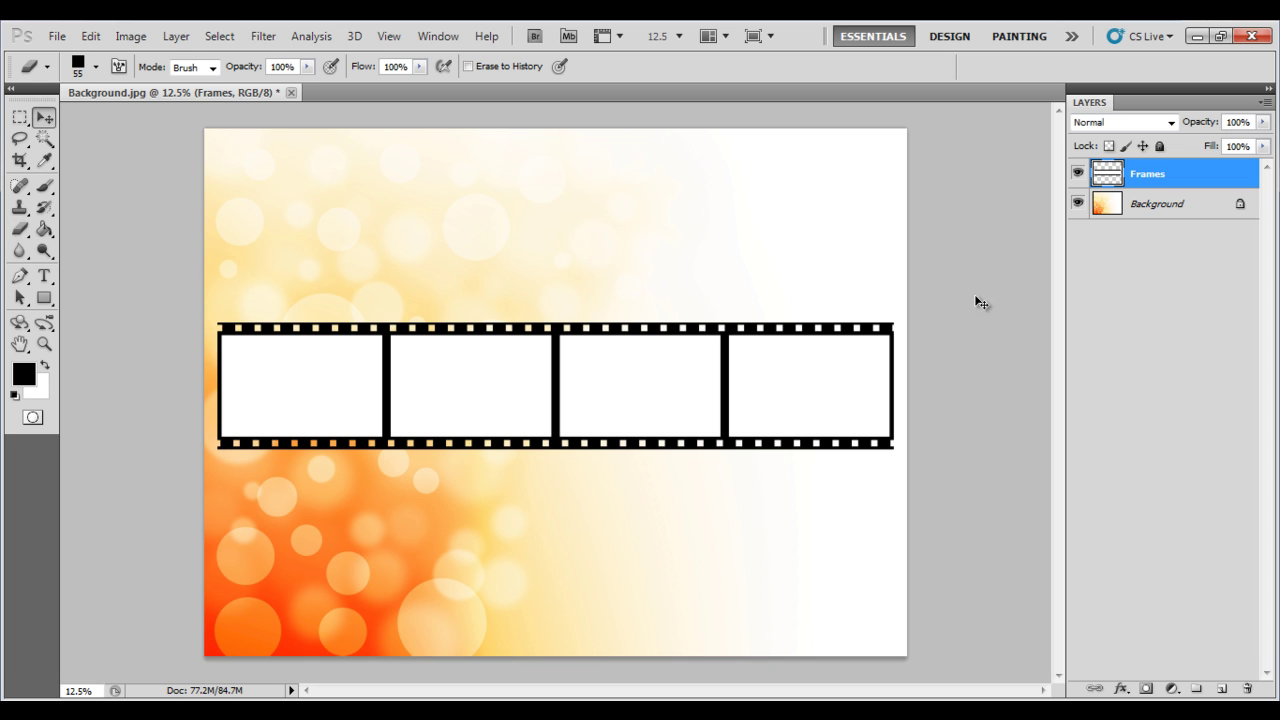
{"action": "left_click", "coordinate": [90, 36]}
{"action": "mouse_move", "coordinate": [153, 382]}
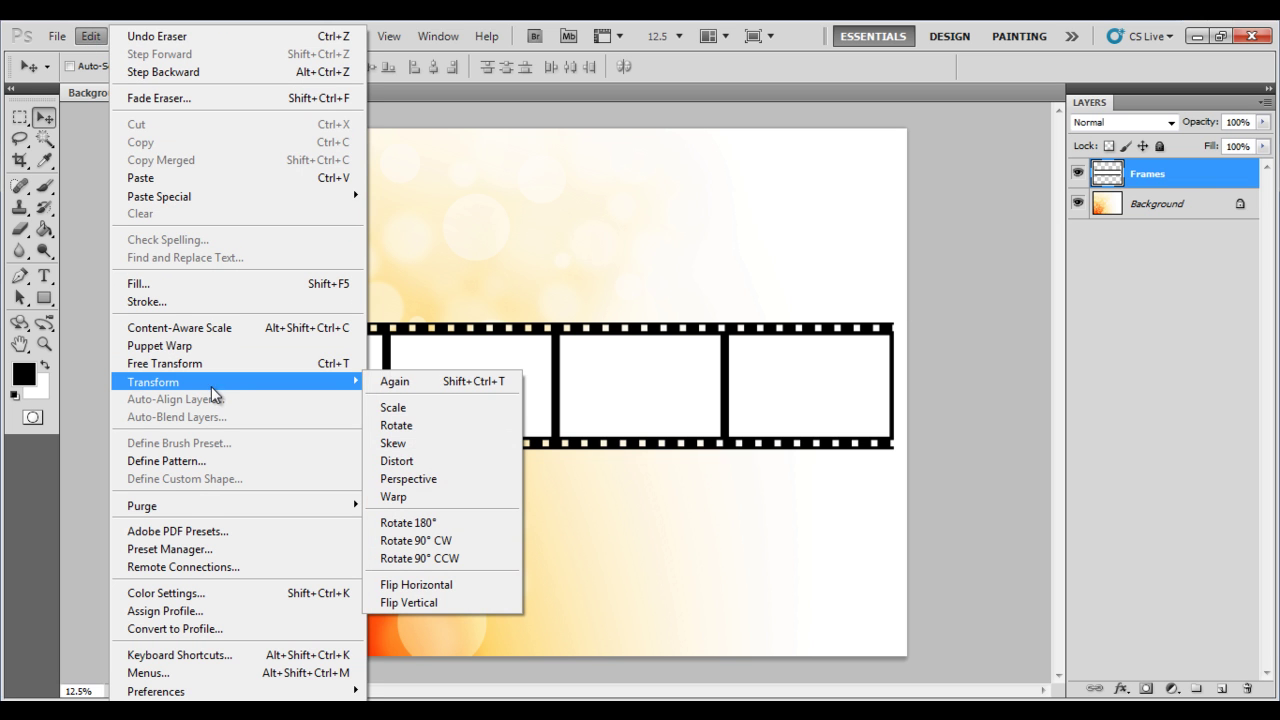
{"action": "left_click", "coordinate": [423, 507]}
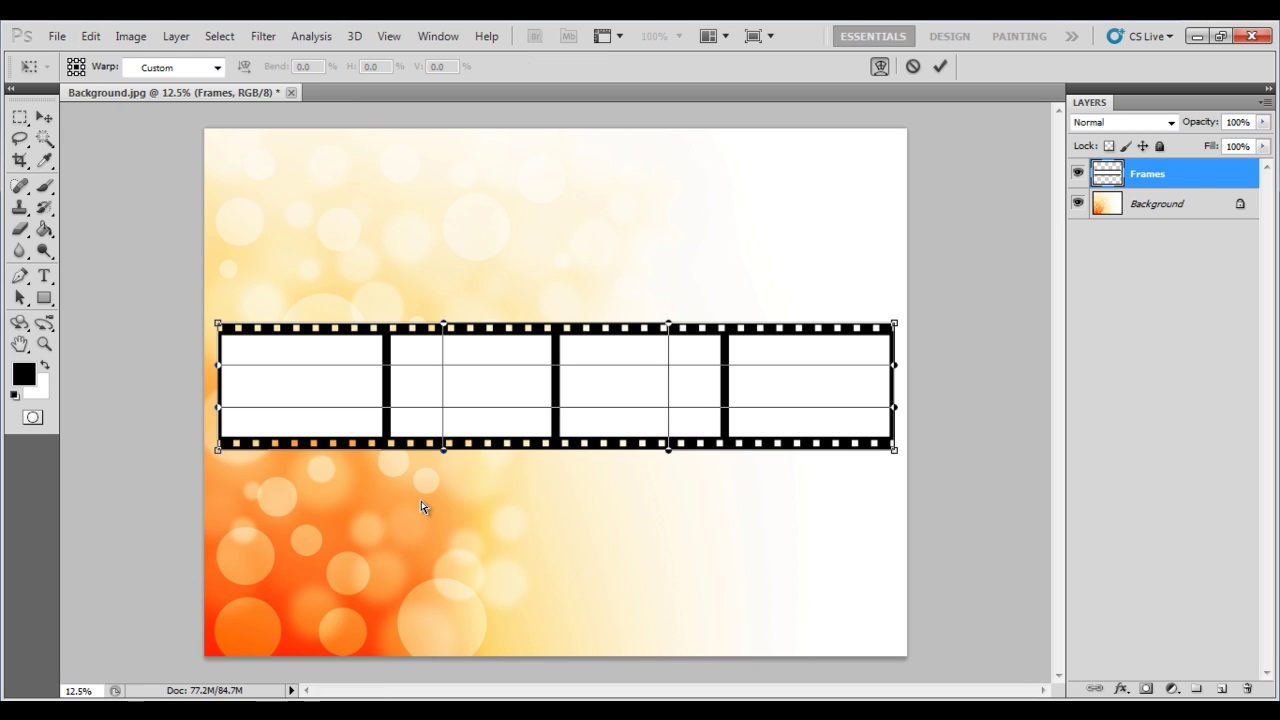
{"action": "left_click", "coordinate": [216, 68]}
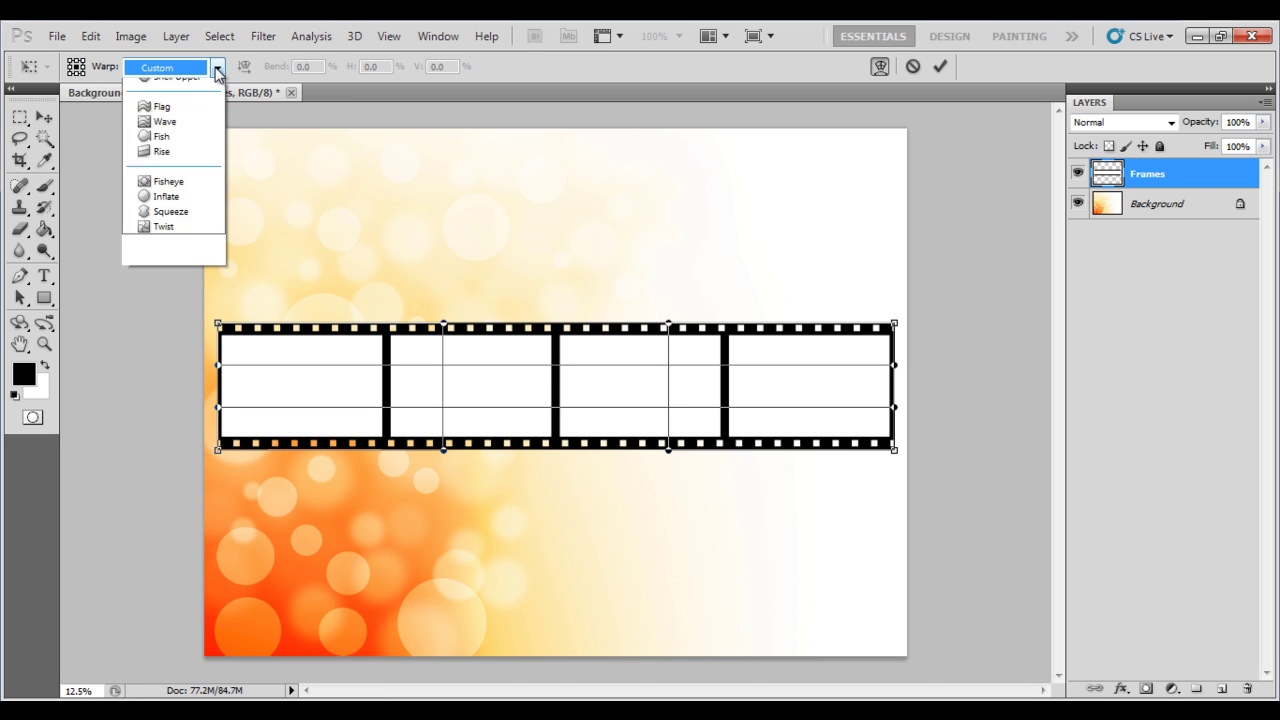
{"action": "left_click", "coordinate": [196, 278]}
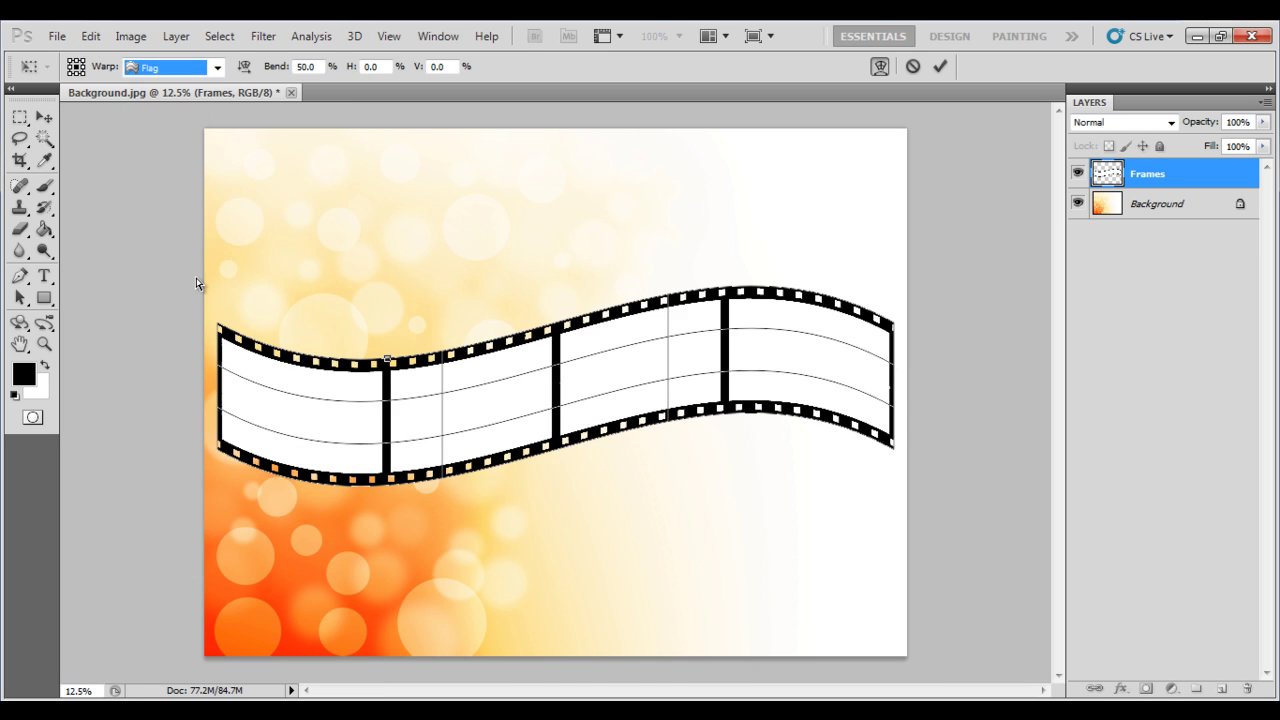
{"action": "key", "text": "Return"}
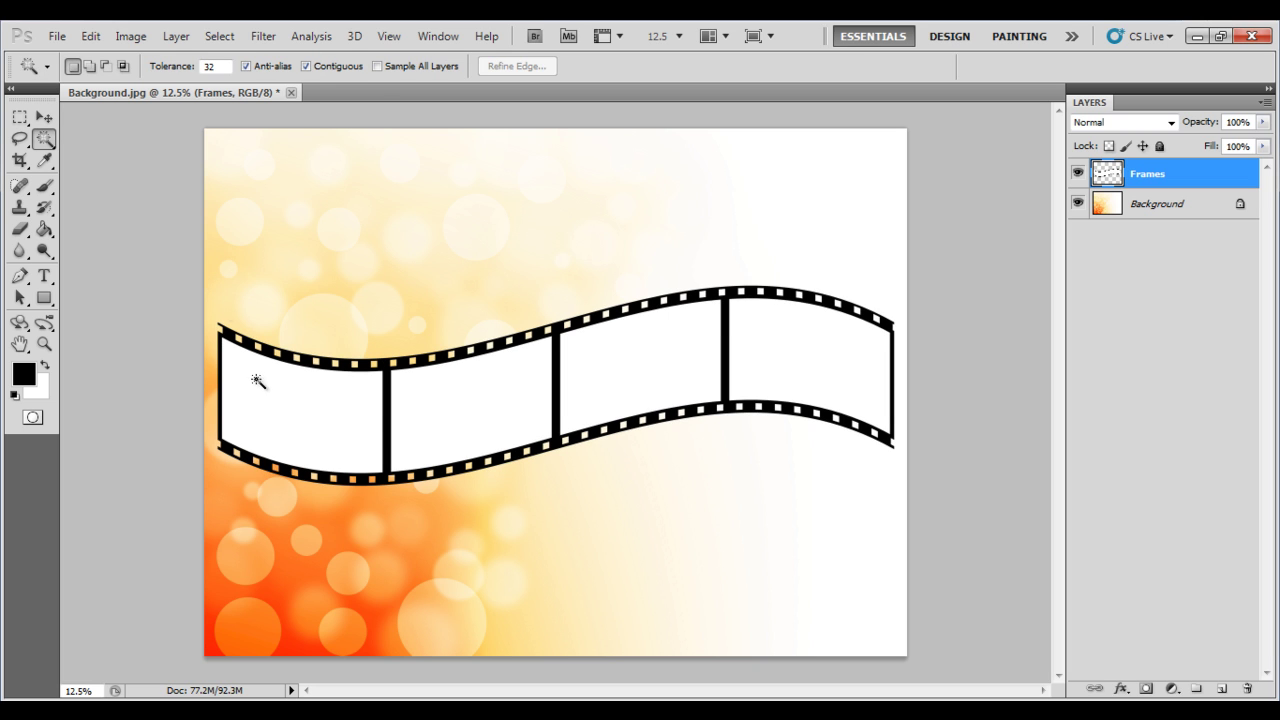
Magic-wand the first film frame, paste into a new layer named '1', then deselect
{"action": "left_click", "coordinate": [258, 385]}
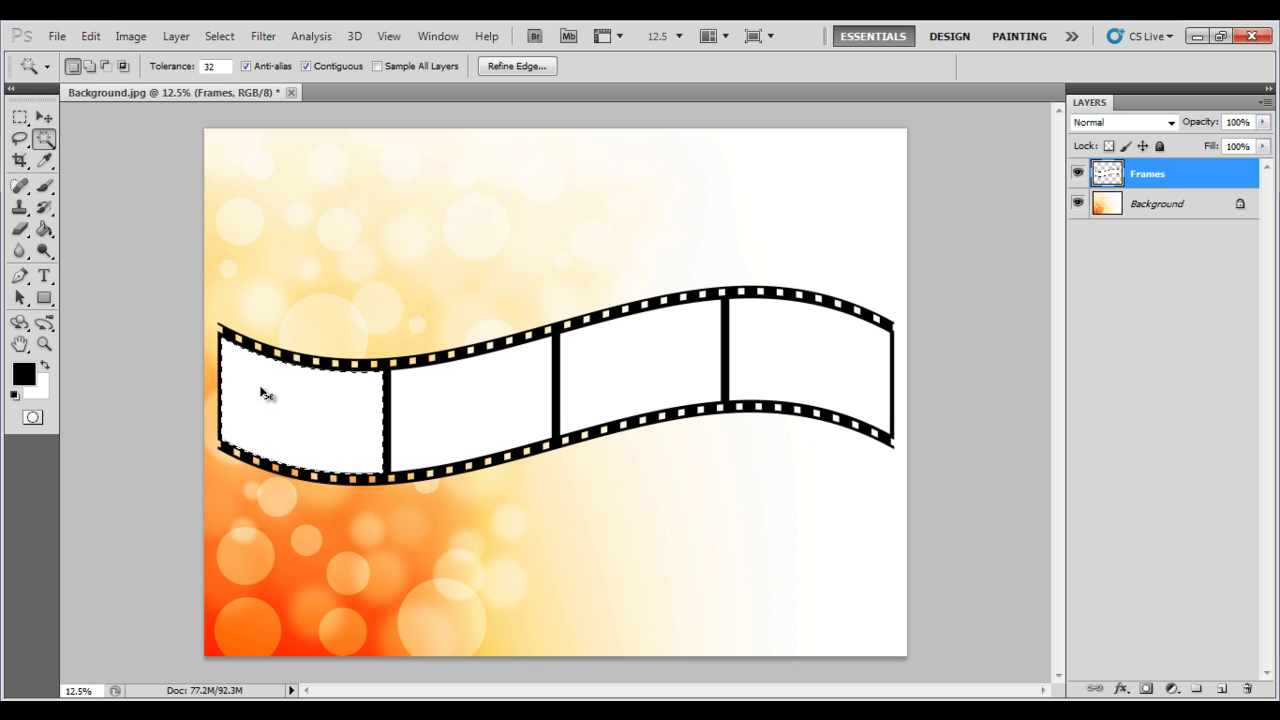
{"action": "left_click", "coordinate": [1221, 688]}
{"action": "type", "text": "1"}
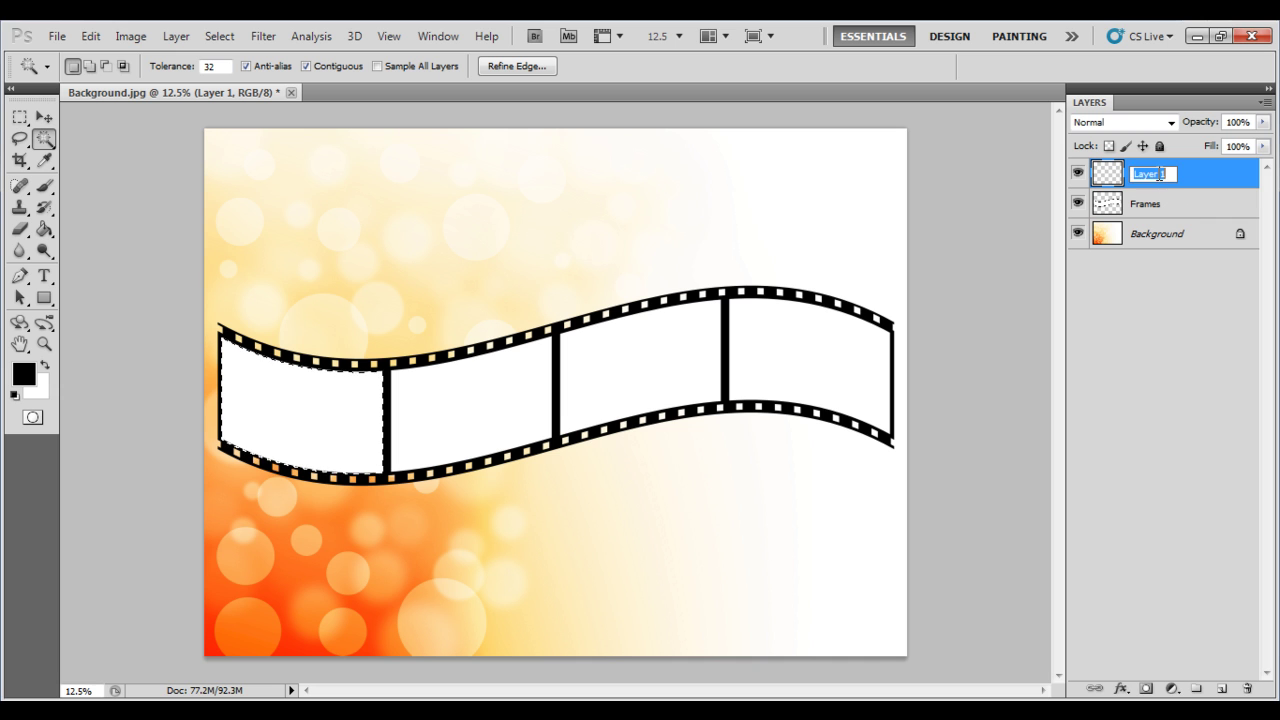
{"action": "key", "text": "Return"}
{"action": "key", "text": "ctrl+v"}
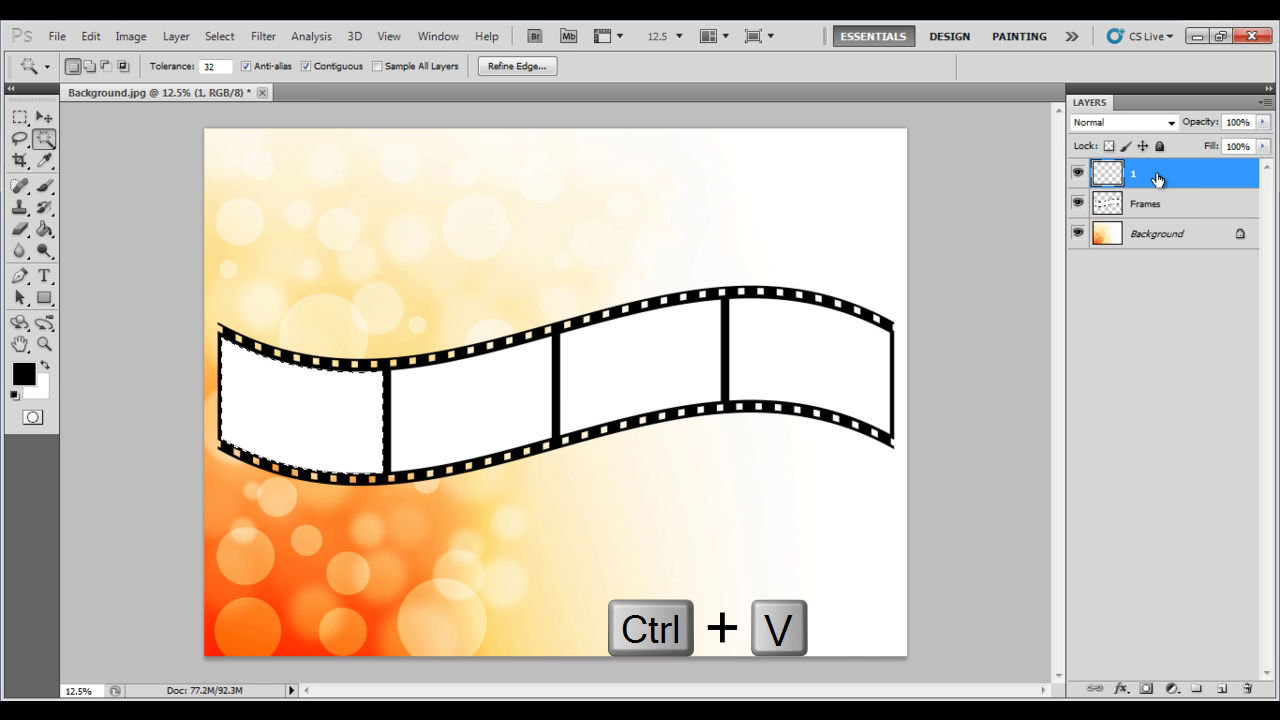
{"action": "left_click", "coordinate": [928, 247]}
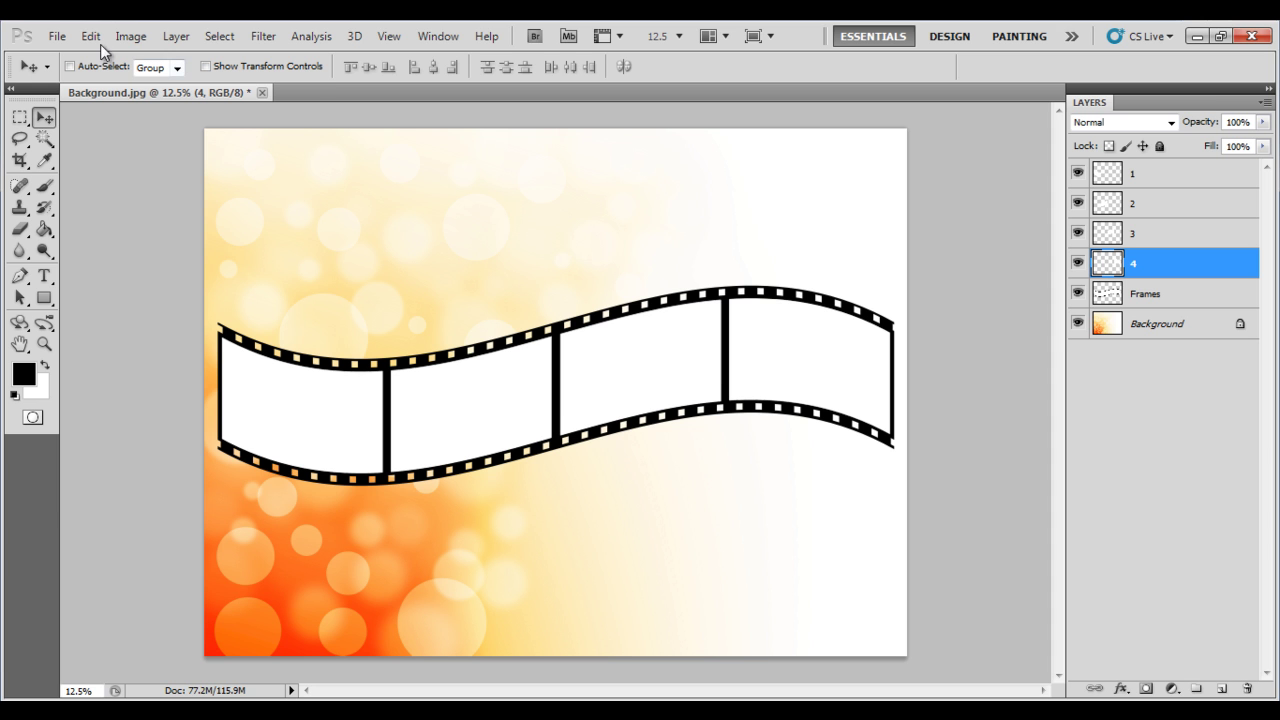
Open the photo 1.jpg in its own document
{"action": "left_click", "coordinate": [58, 36]}
{"action": "left_click", "coordinate": [70, 74]}
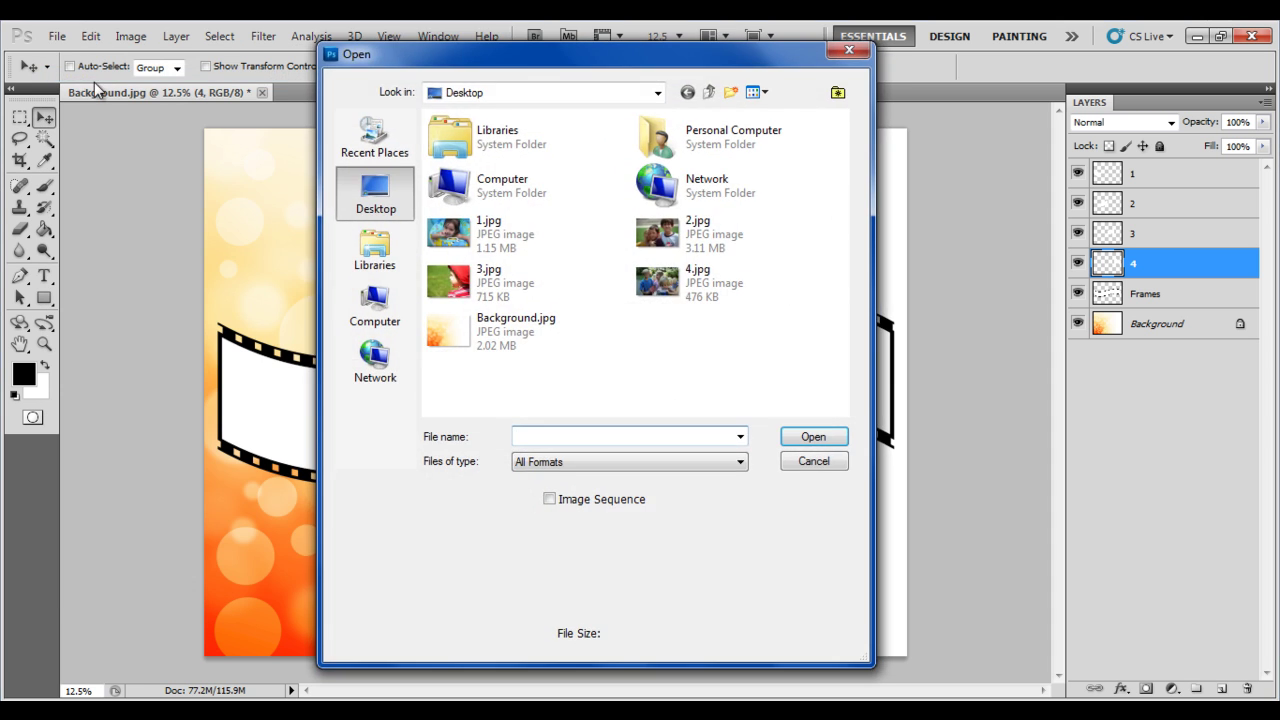
{"action": "left_click", "coordinate": [440, 233]}
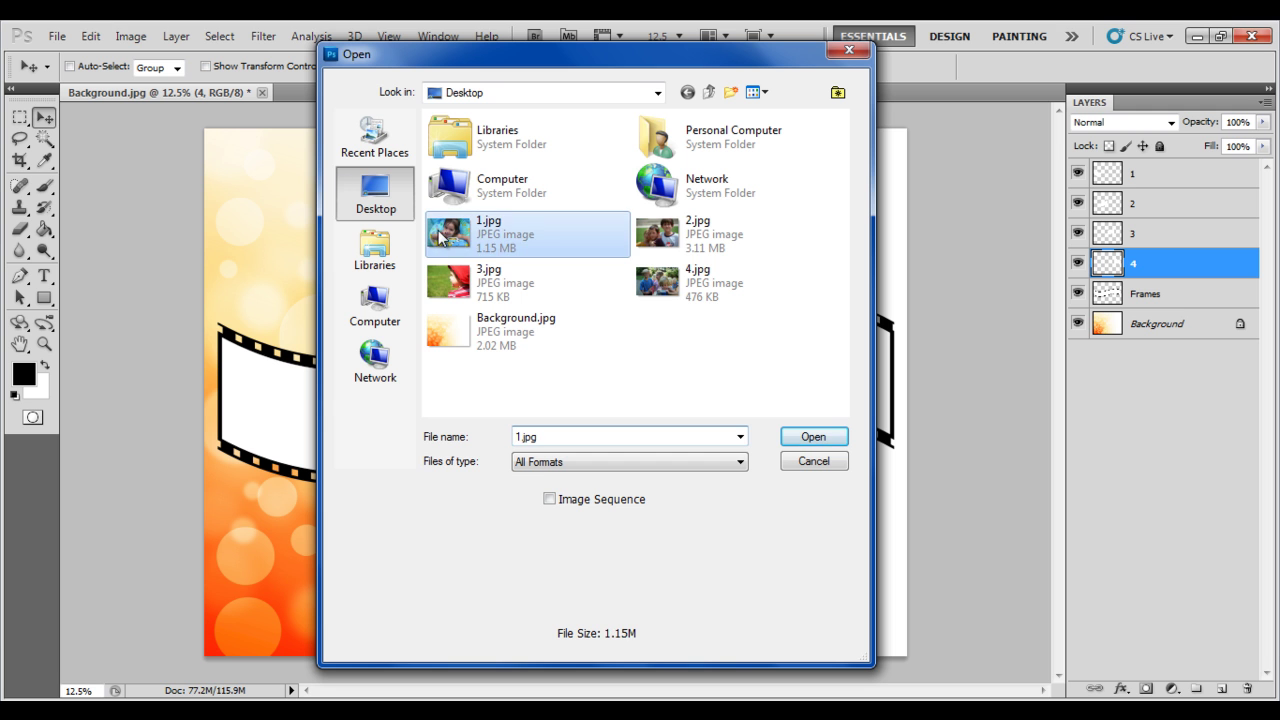
{"action": "left_click", "coordinate": [813, 437]}
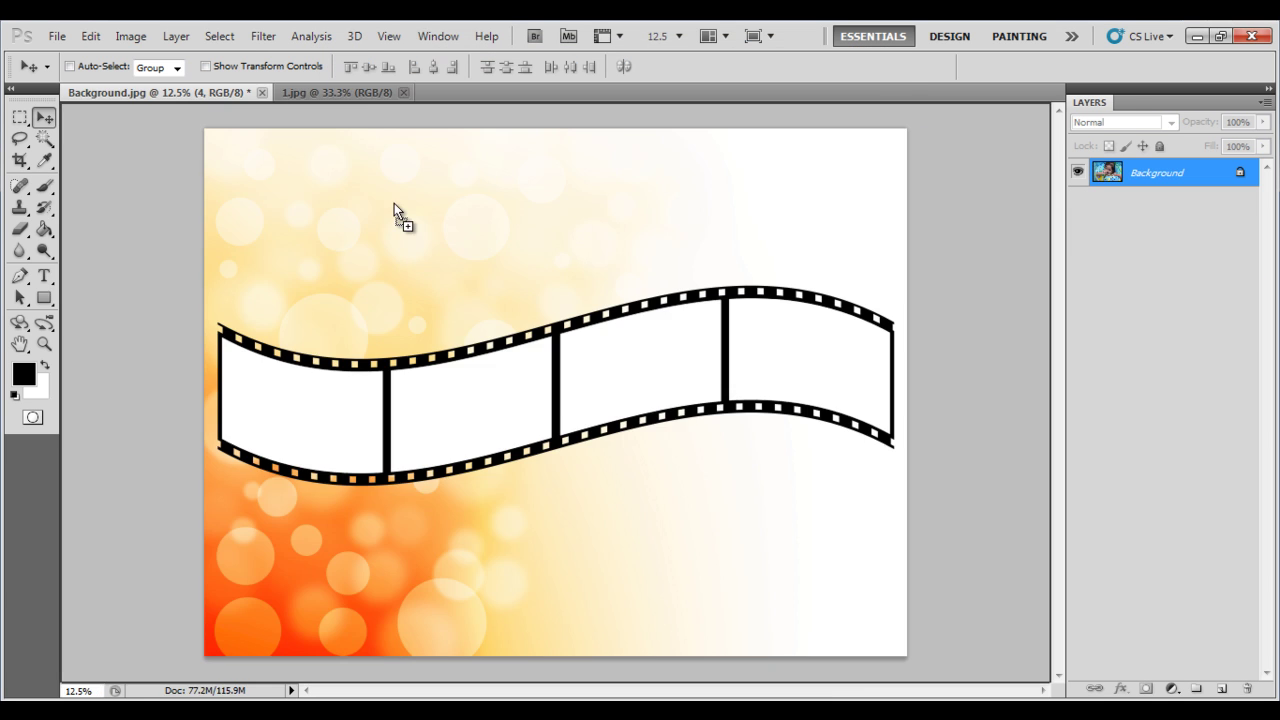
Drag the girl photo into Background.jpg as the top layer, over the strip's left end
{"action": "left_click_drag", "start_coordinate": [203, 96], "coordinate": [394, 203]}
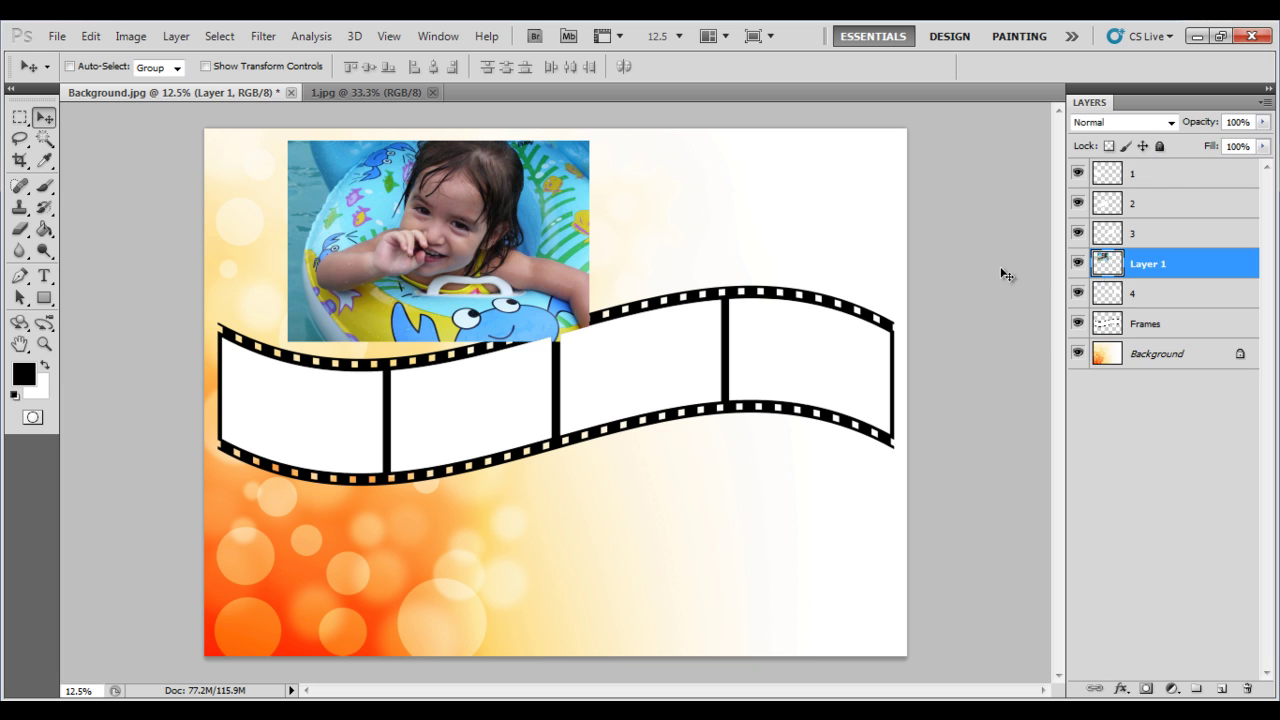
{"action": "left_click_drag", "start_coordinate": [1140, 272], "coordinate": [1140, 163]}
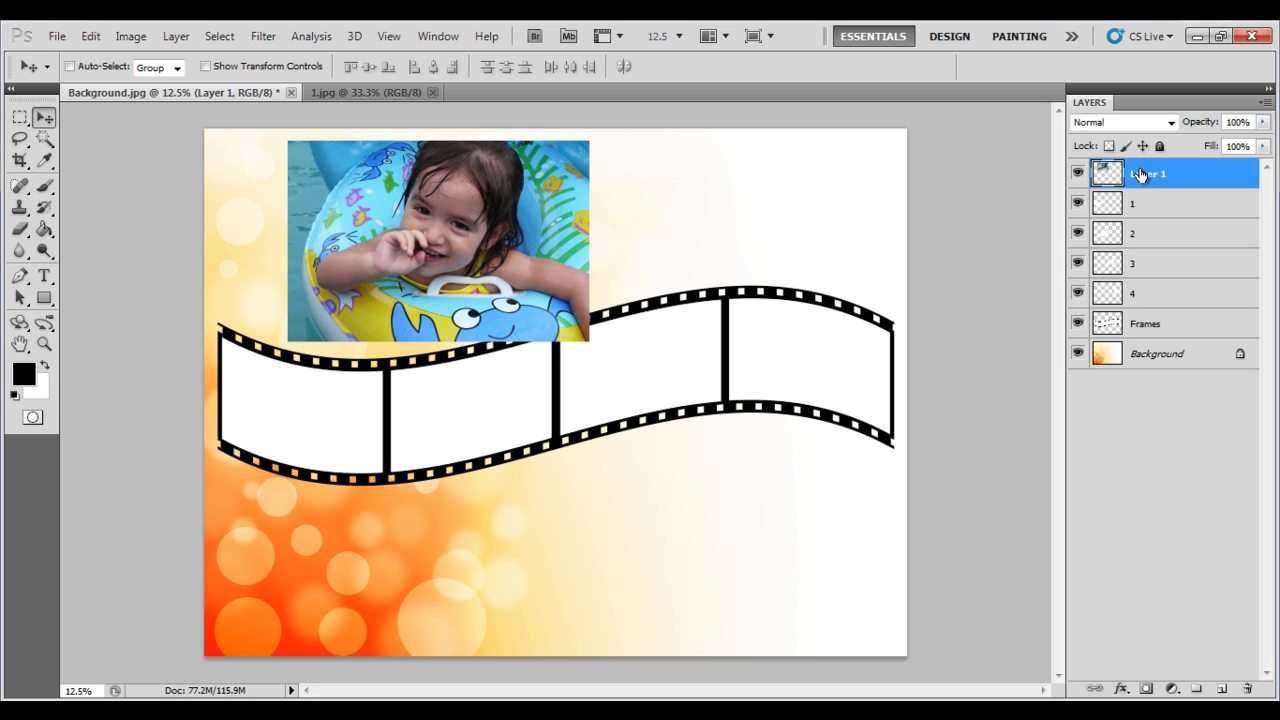
{"action": "left_click_drag", "start_coordinate": [578, 212], "coordinate": [384, 378]}
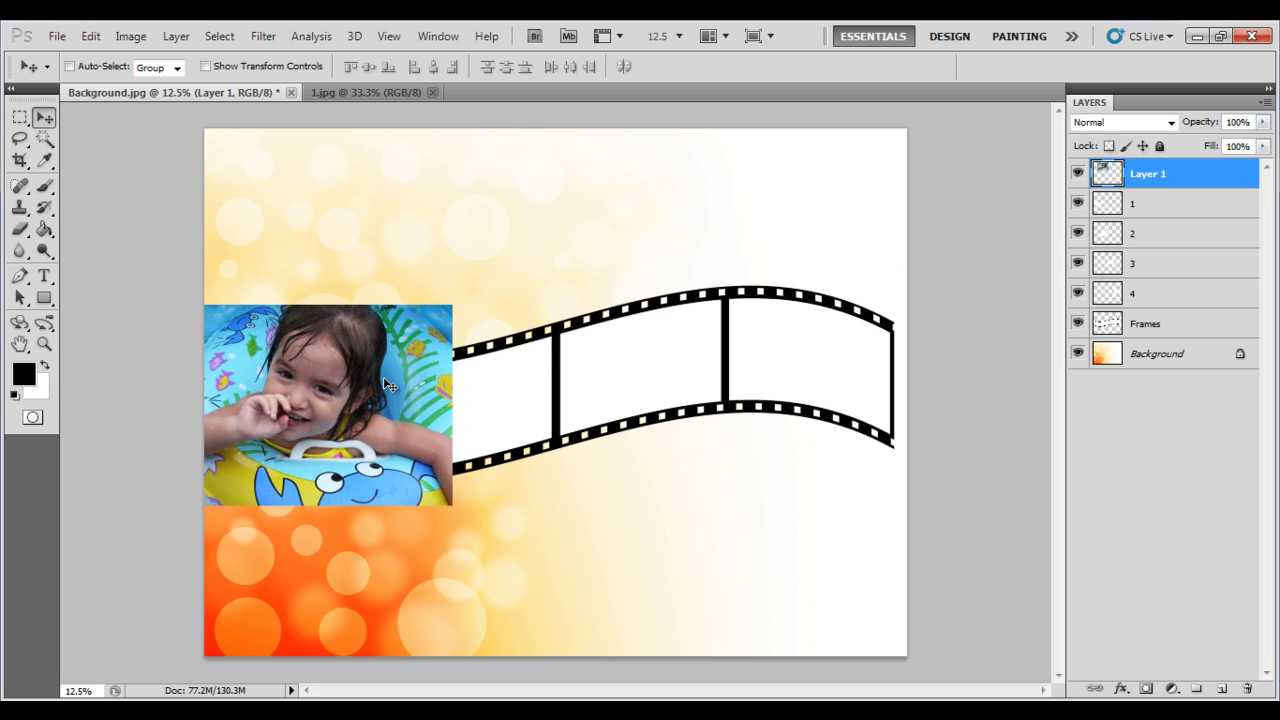
Clip the girl photo layer to the first film frame and scale it to fit
{"action": "right_click", "coordinate": [1137, 178]}
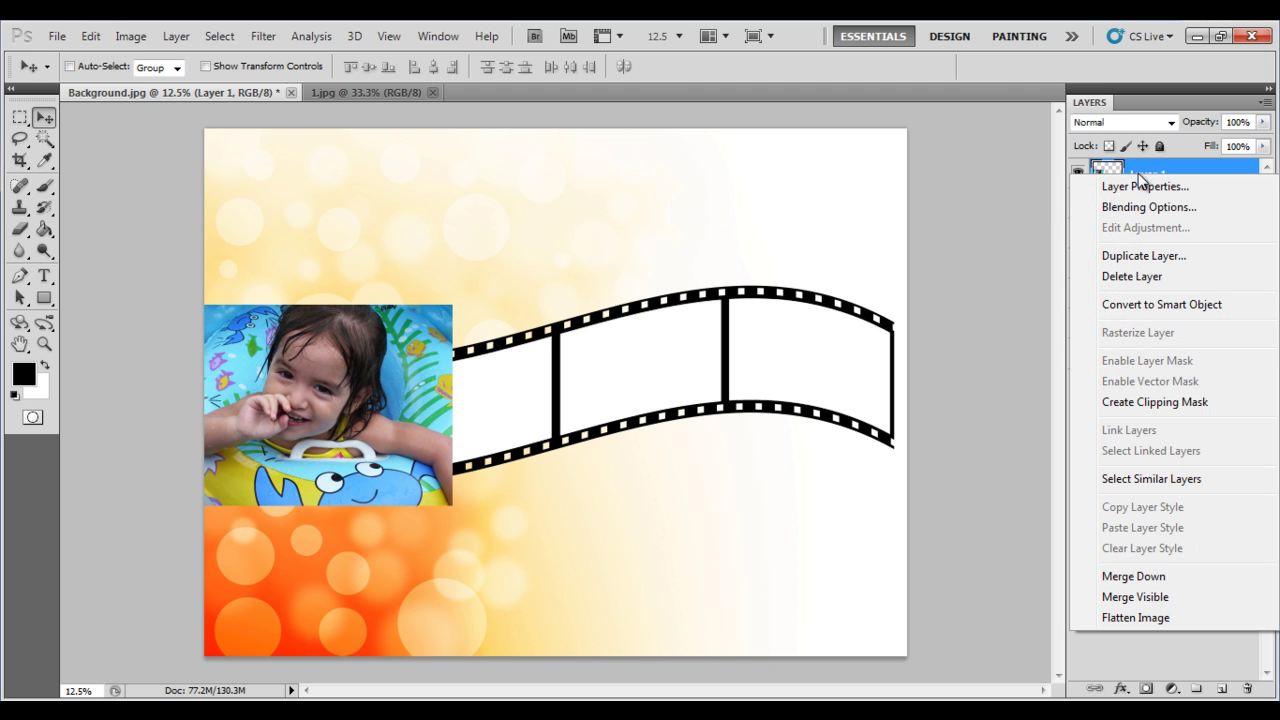
{"action": "left_click", "coordinate": [1113, 402]}
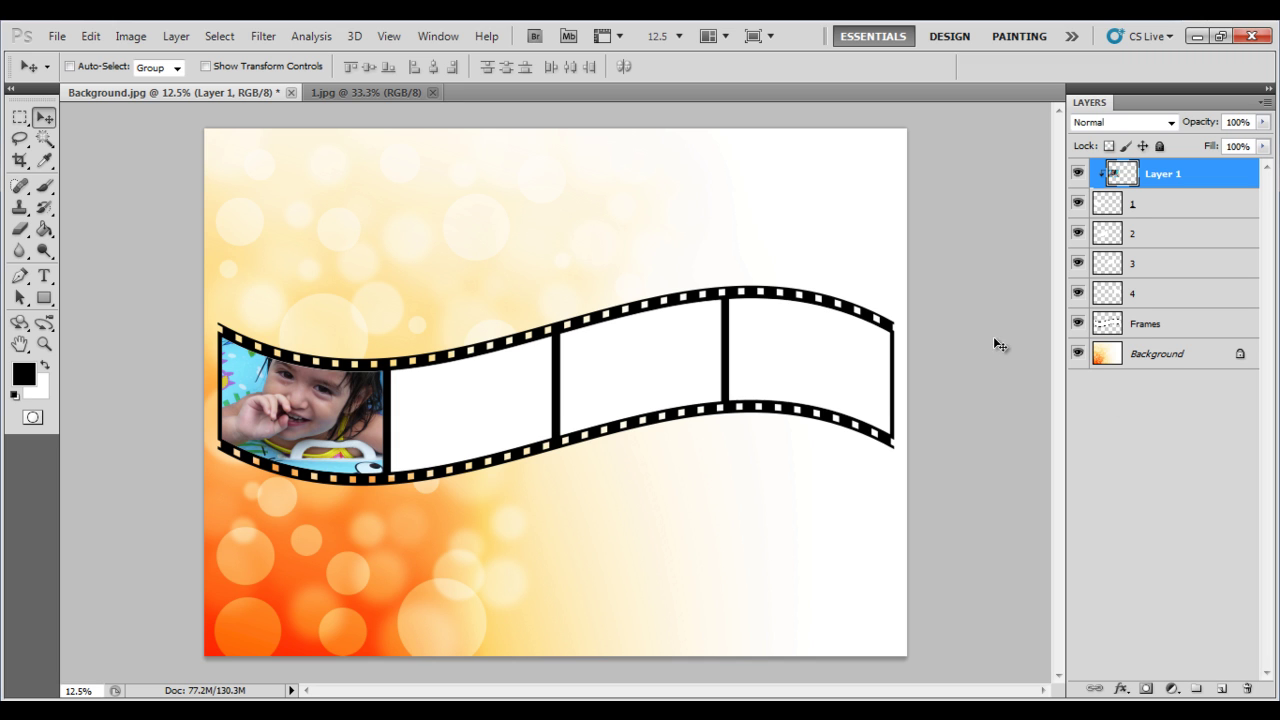
{"action": "left_click", "coordinate": [265, 68]}
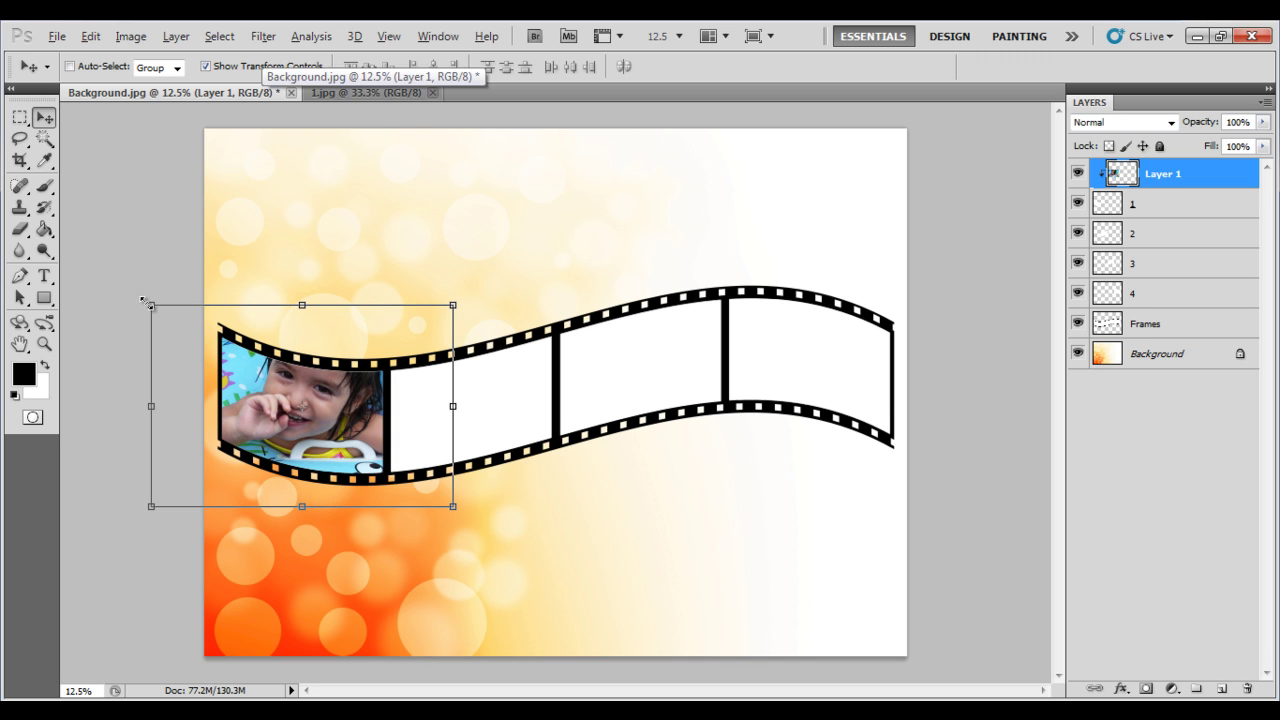
{"action": "left_click_drag", "start_coordinate": [150, 305], "coordinate": [238, 351]}
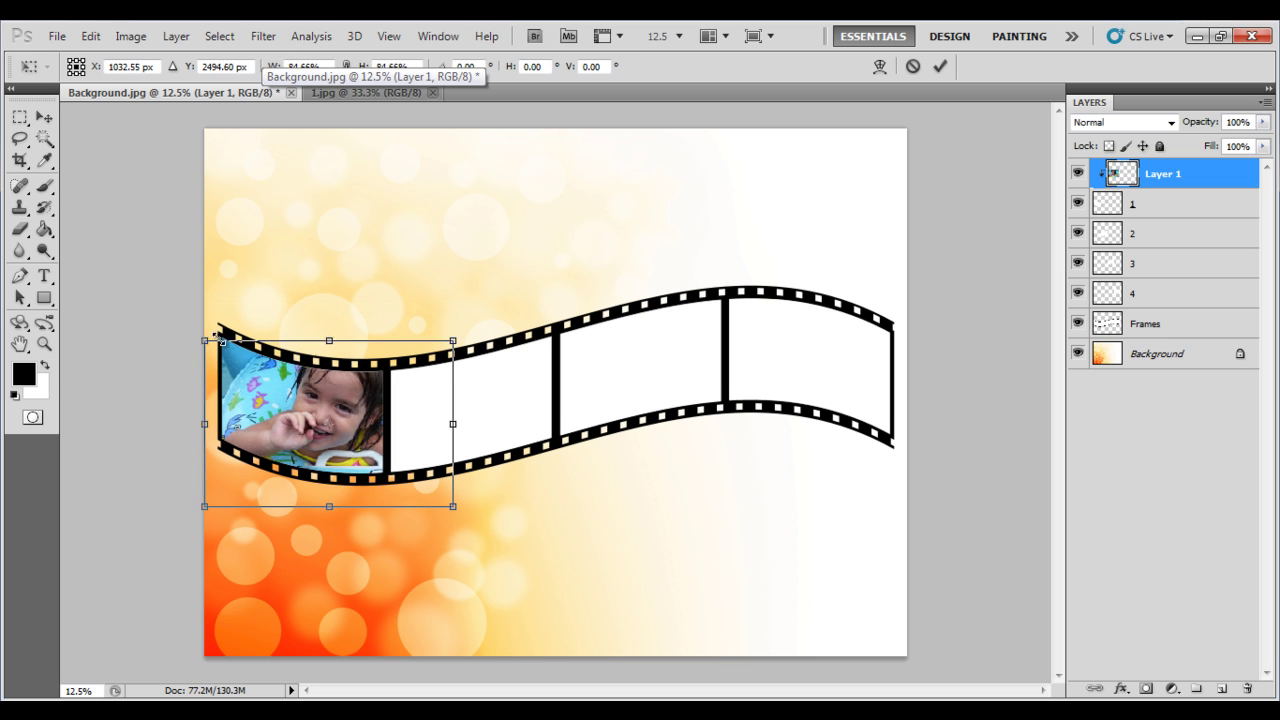
{"action": "left_click_drag", "start_coordinate": [277, 393], "coordinate": [250, 372]}
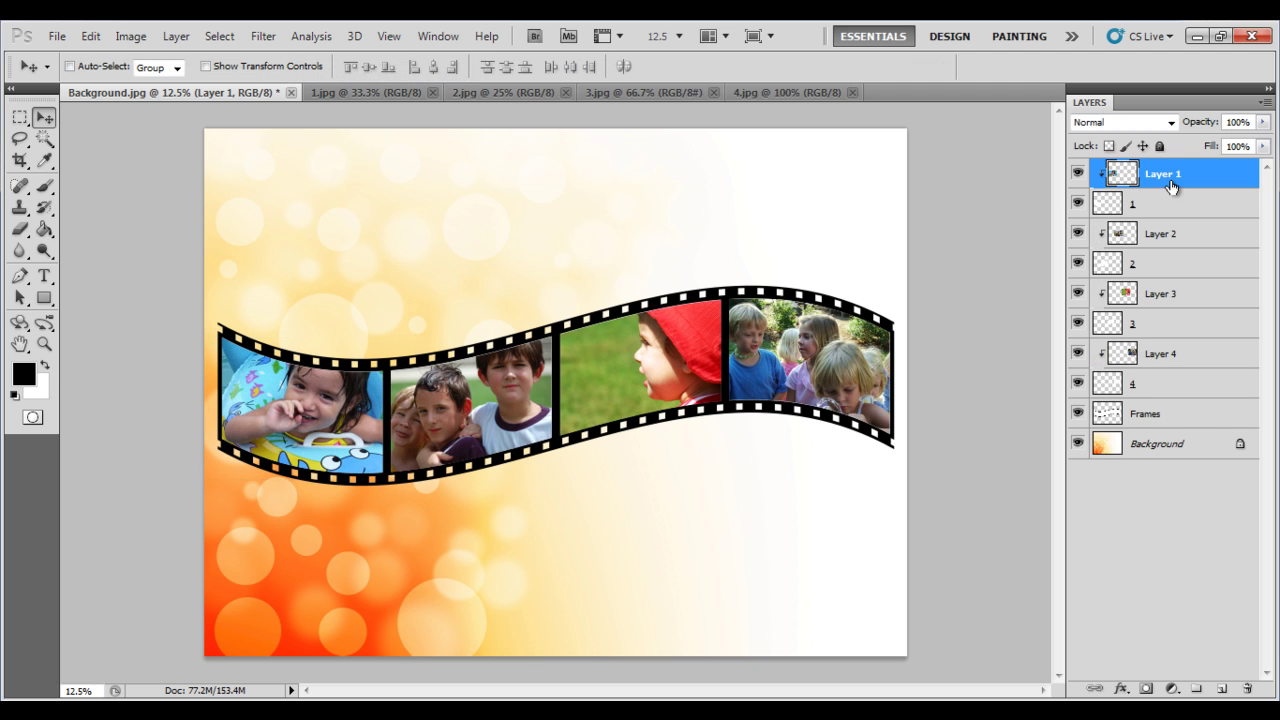
Merge the photo, frame and strip layers into one layer and show its transform handles
{"action": "left_click", "coordinate": [1184, 419], "text": "shift"}
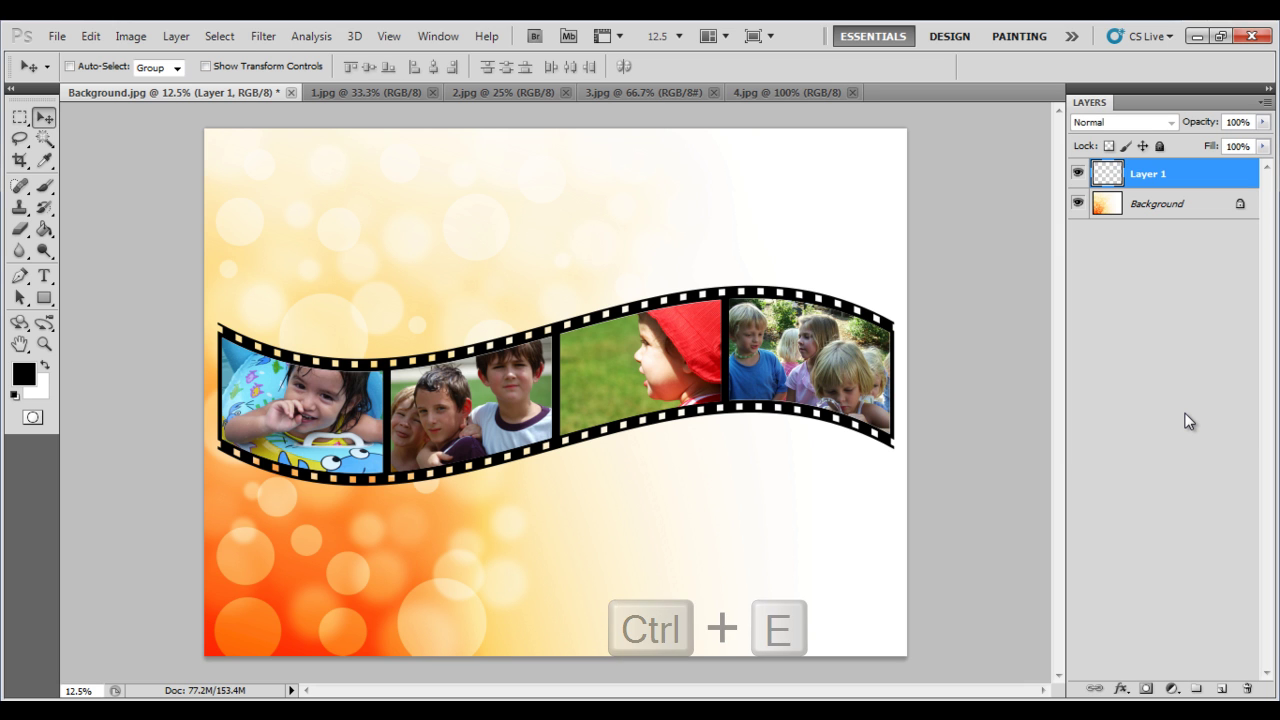
{"action": "left_click", "coordinate": [206, 66]}
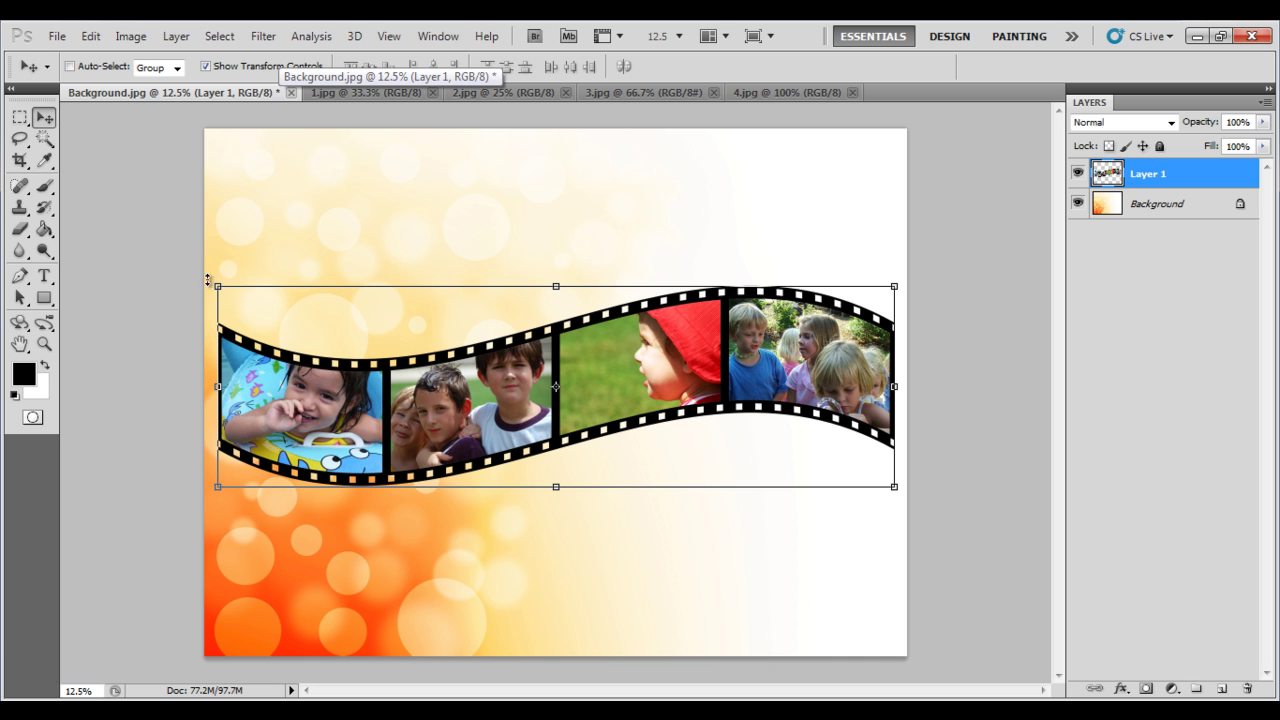
Distort the strip's left corners outward for a receding perspective and commit it
{"action": "left_click_drag", "start_coordinate": [218, 288], "coordinate": [223, 181]}
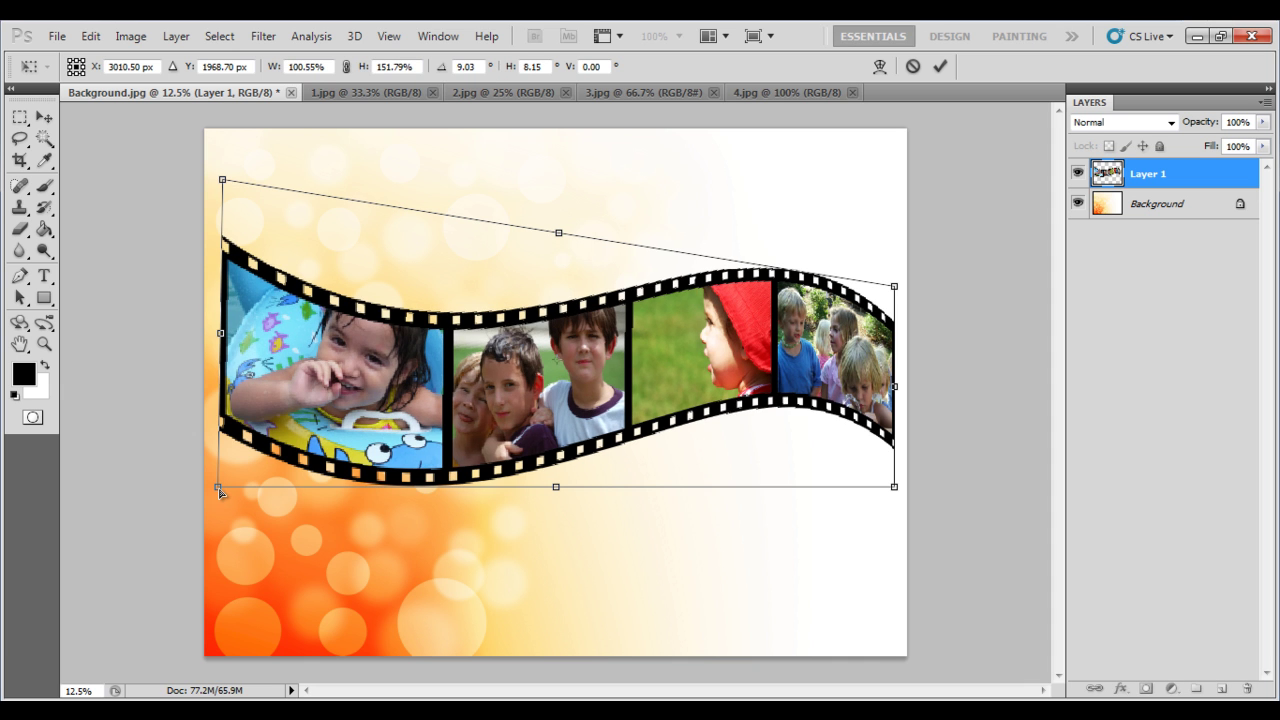
{"action": "left_click_drag", "start_coordinate": [218, 487], "coordinate": [218, 600]}
{"action": "key", "text": "Return"}
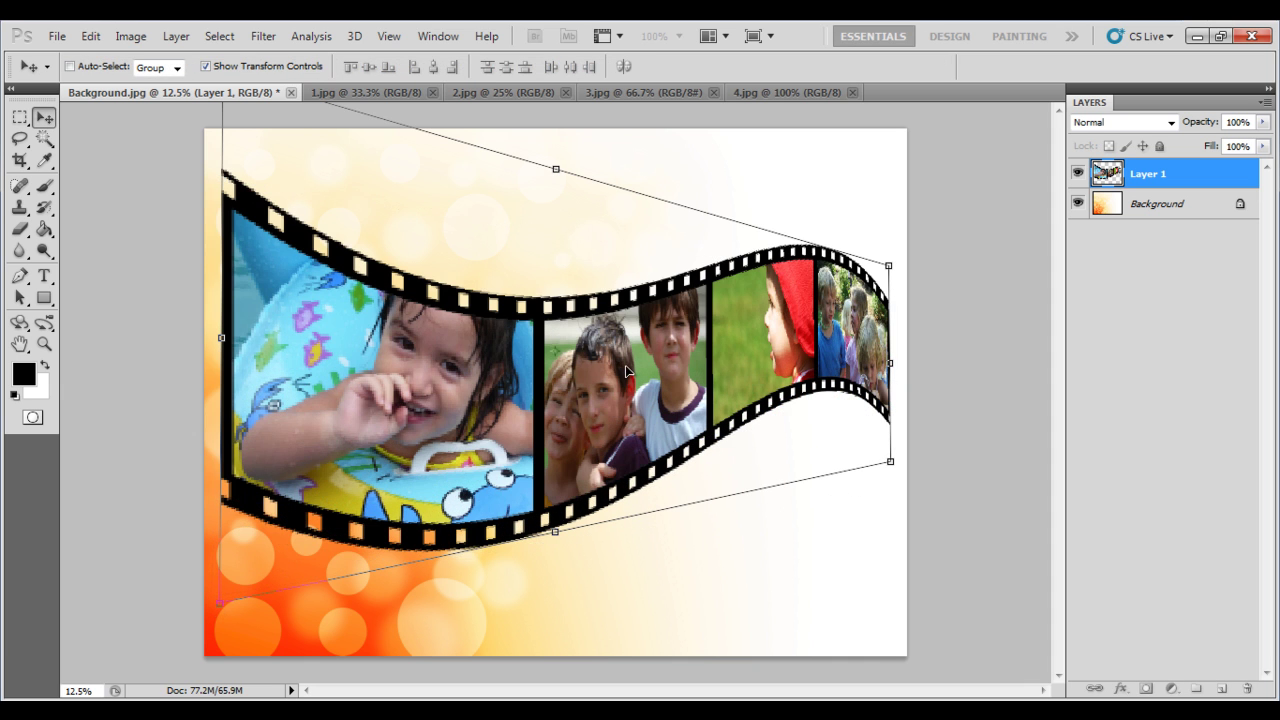